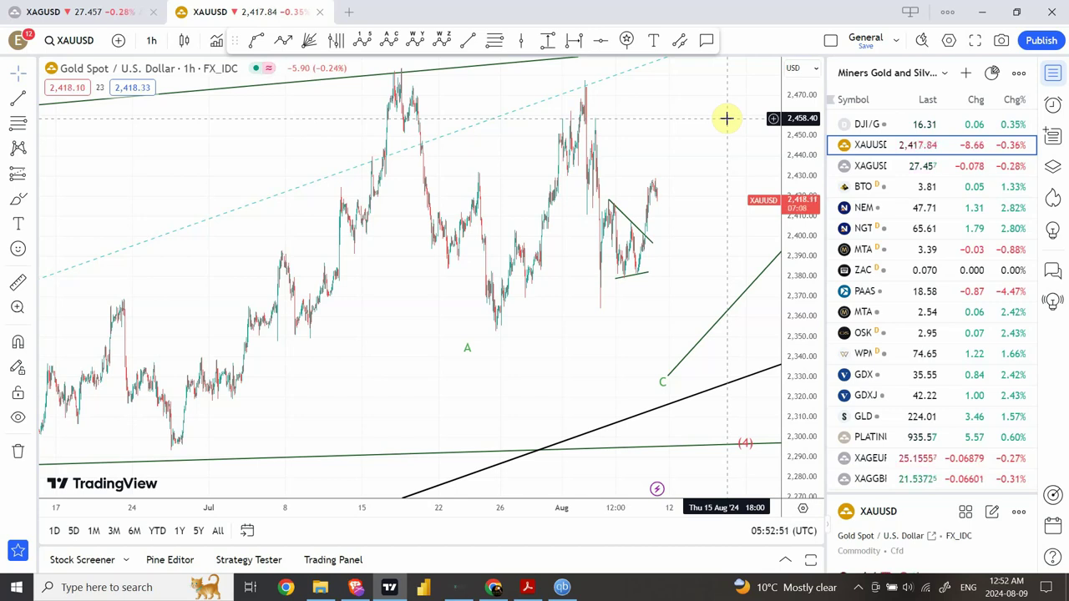
# Switch the gold chart to the 1-day interval and examine the numbered waves inside the rising channel
pyautogui.click(152, 43)
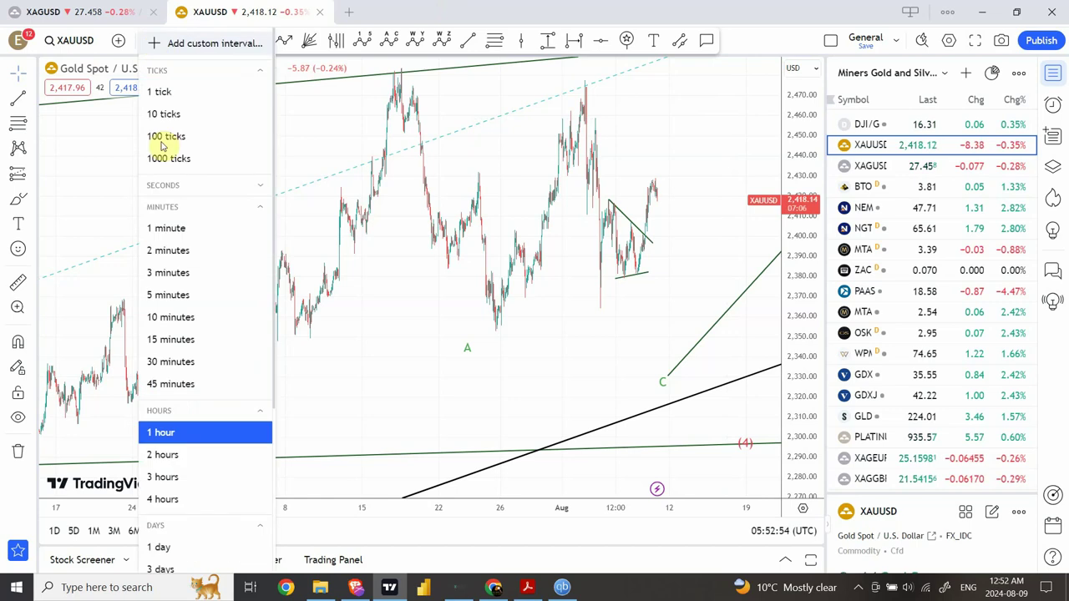
pyautogui.click(182, 546)
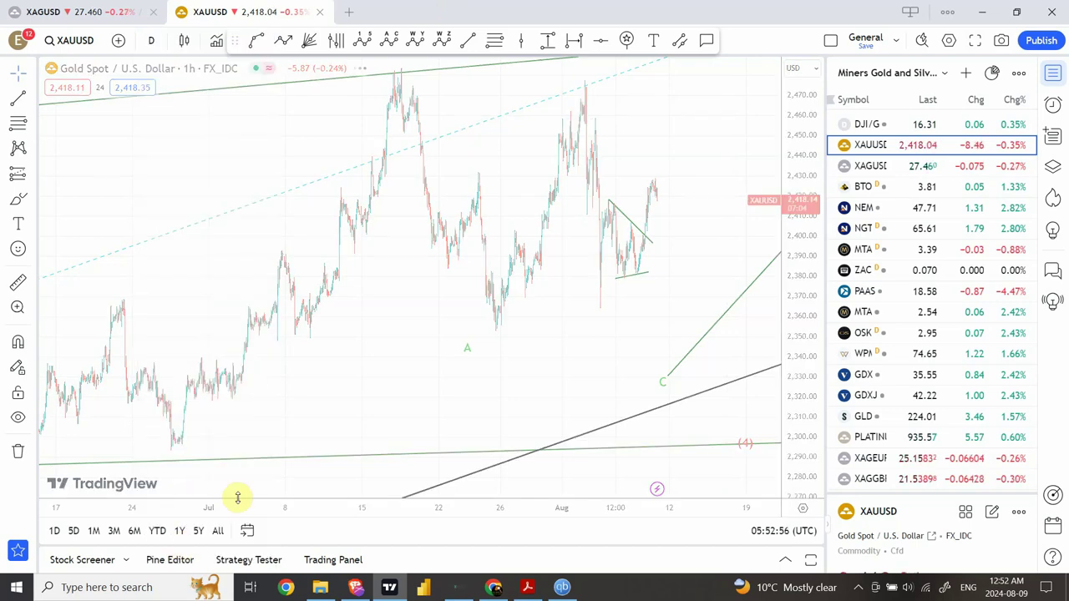
pyautogui.click(795, 490)
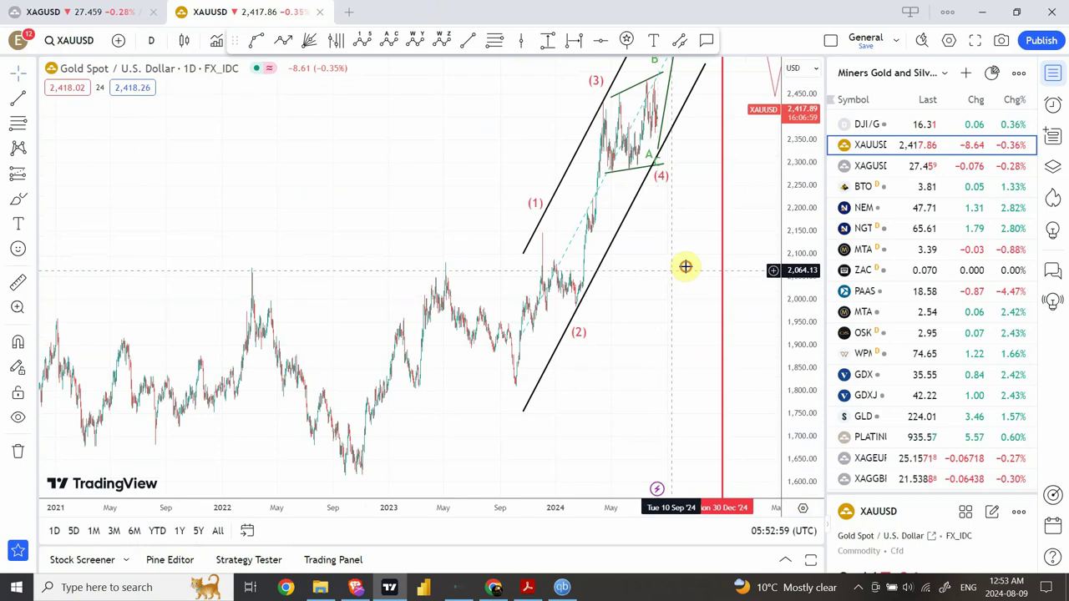
pyautogui.moveTo(684, 265); pyautogui.dragTo(546, 370)
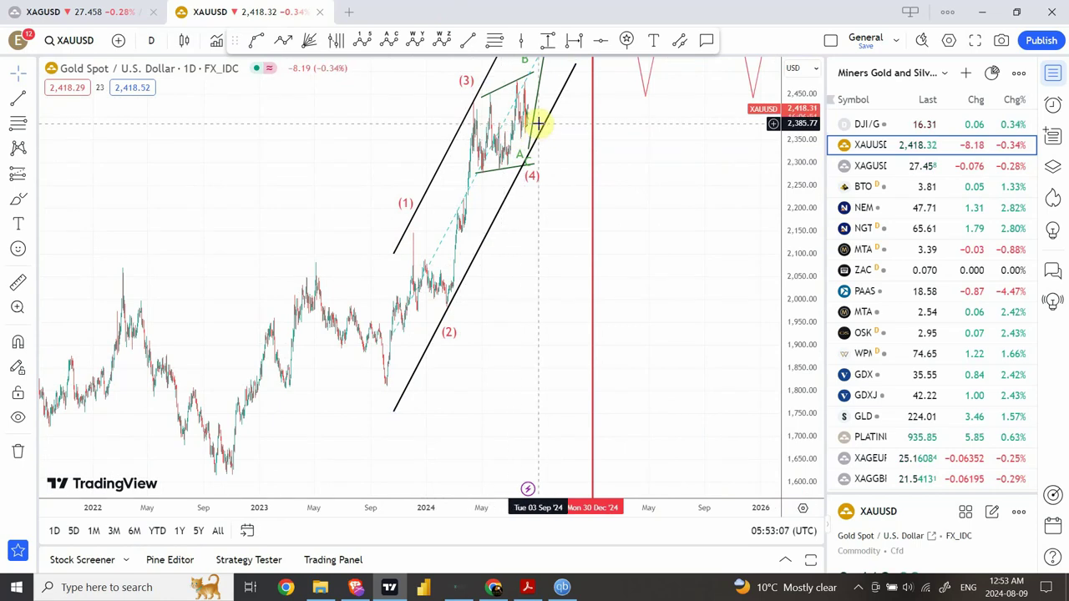
pyautogui.moveTo(782, 280); pyautogui.dragTo(778, 322)
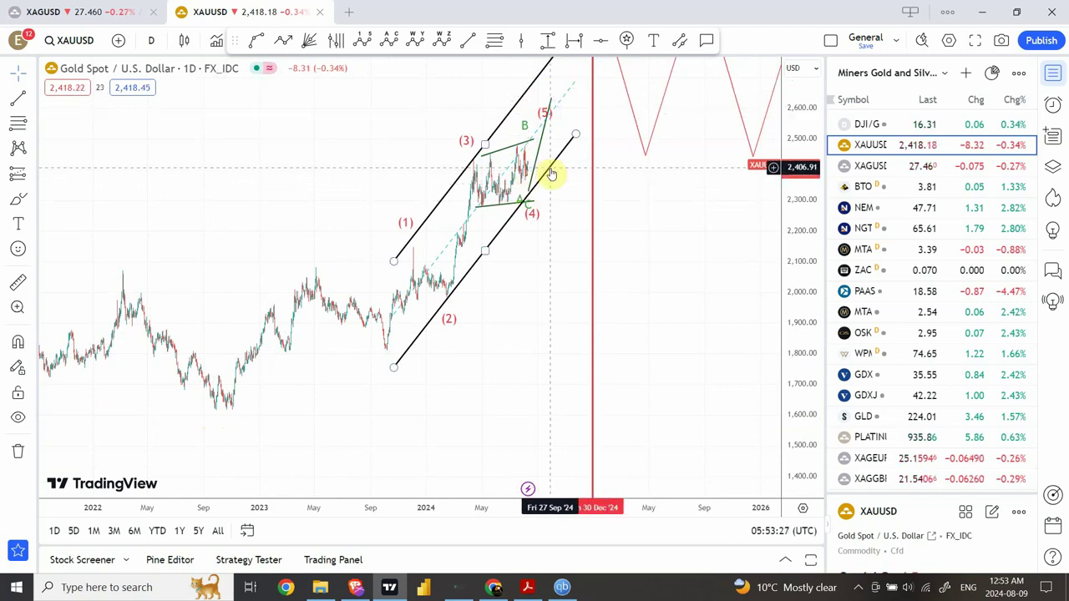
pyautogui.click(525, 145)
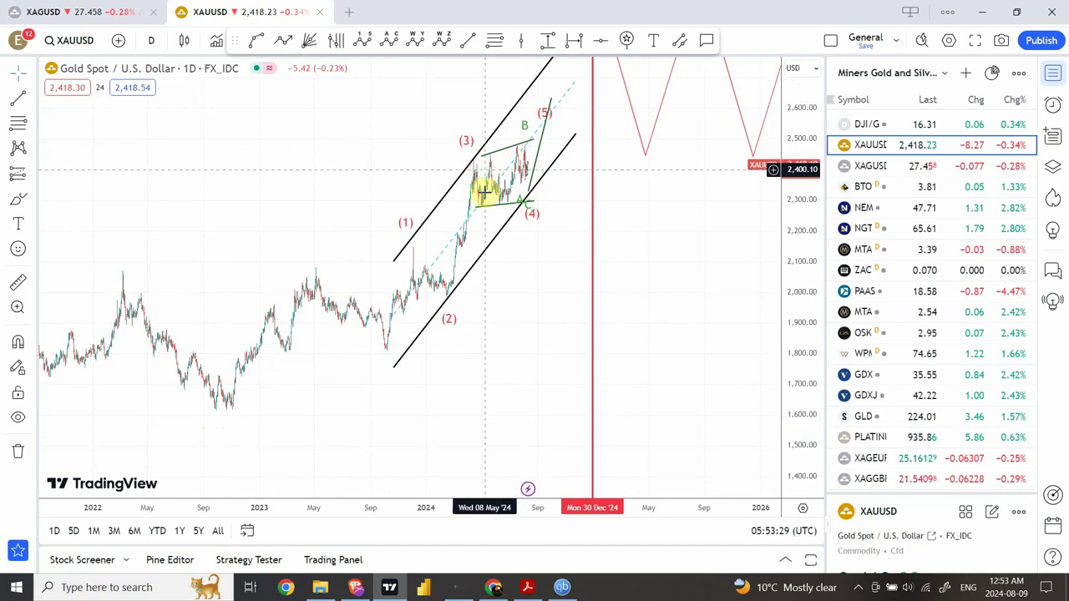
pyautogui.click(520, 214)
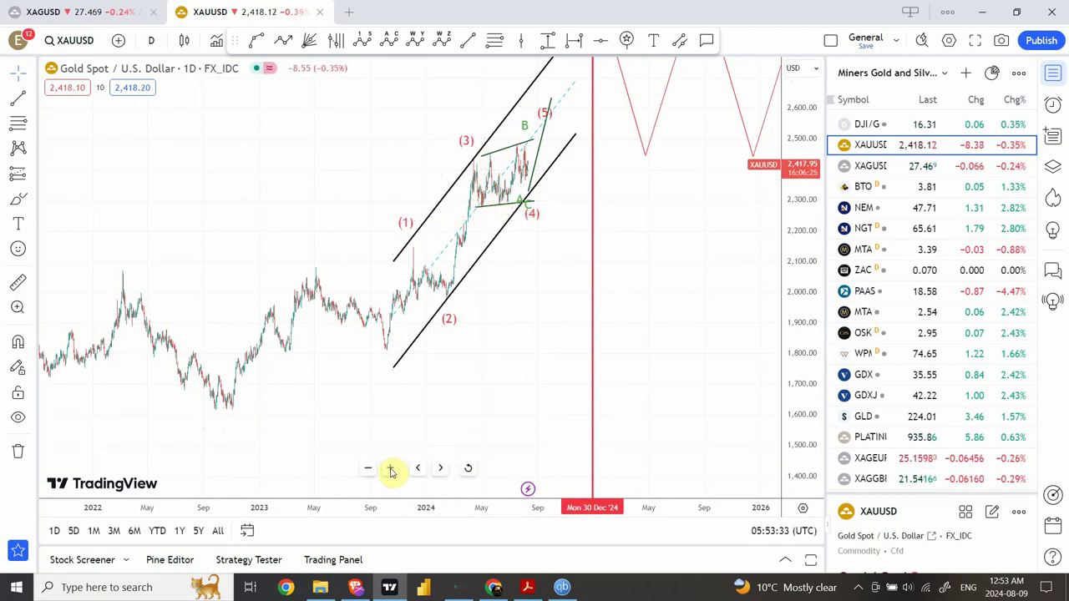
pyautogui.click(390, 470)
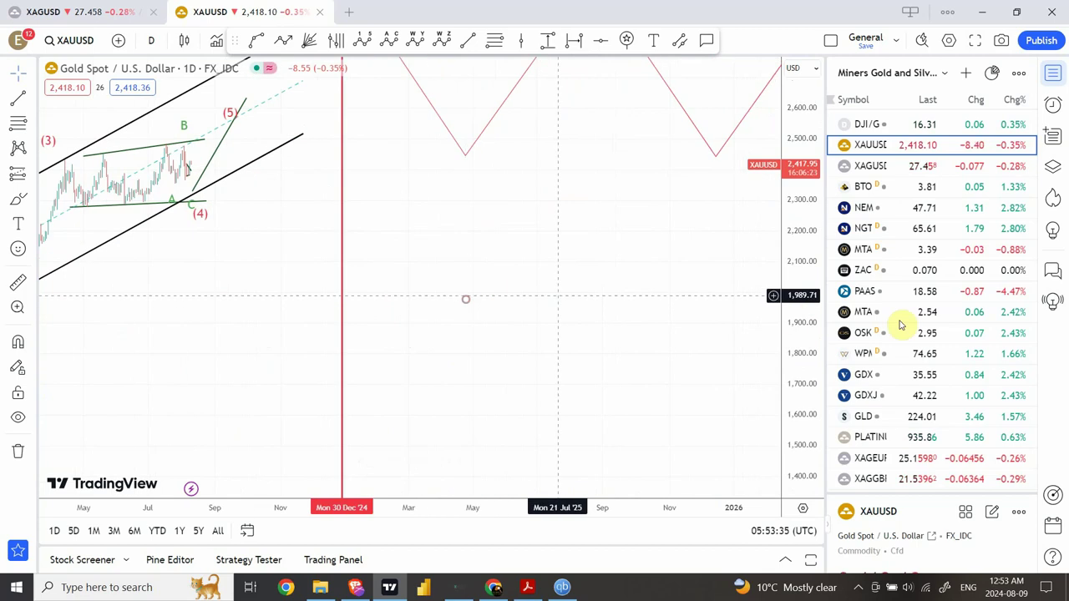
pyautogui.click(415, 179)
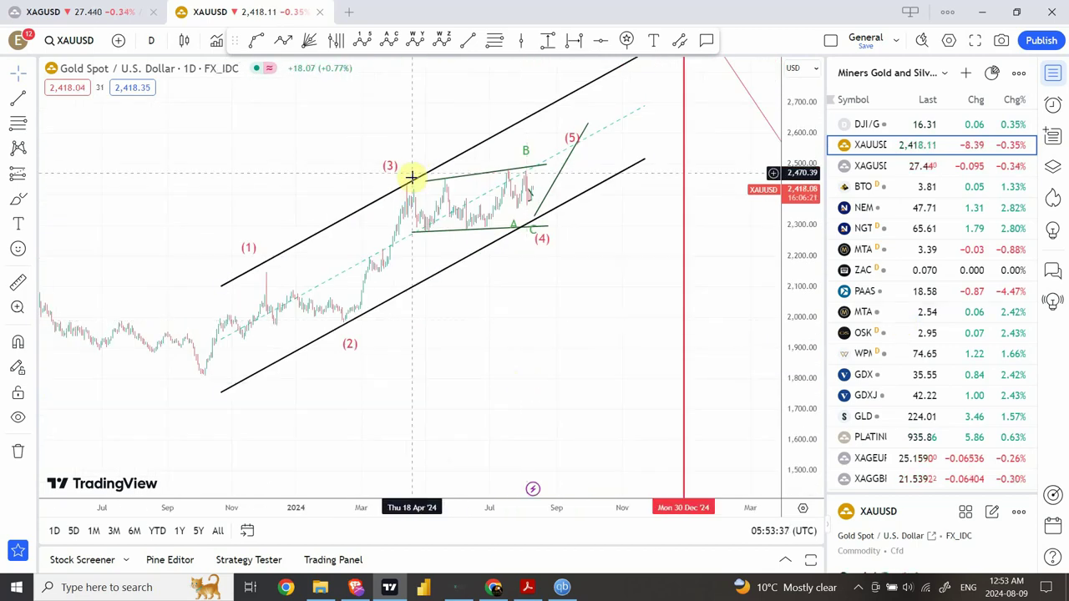
pyautogui.click(472, 227)
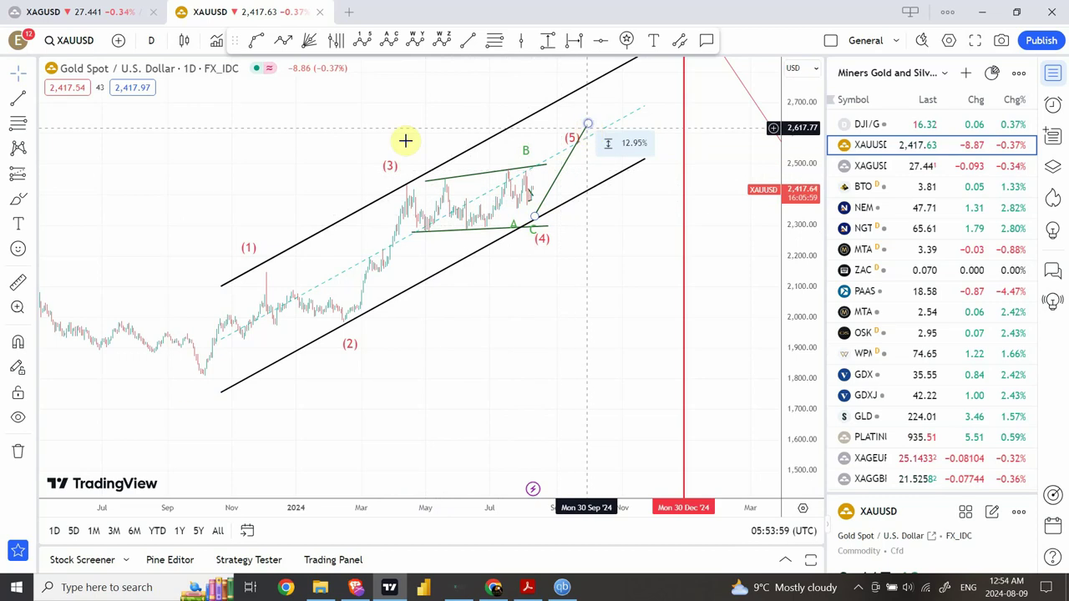
# Return the gold chart to the 1-hour interval, focused on the late July and early August price action
pyautogui.click(148, 41)
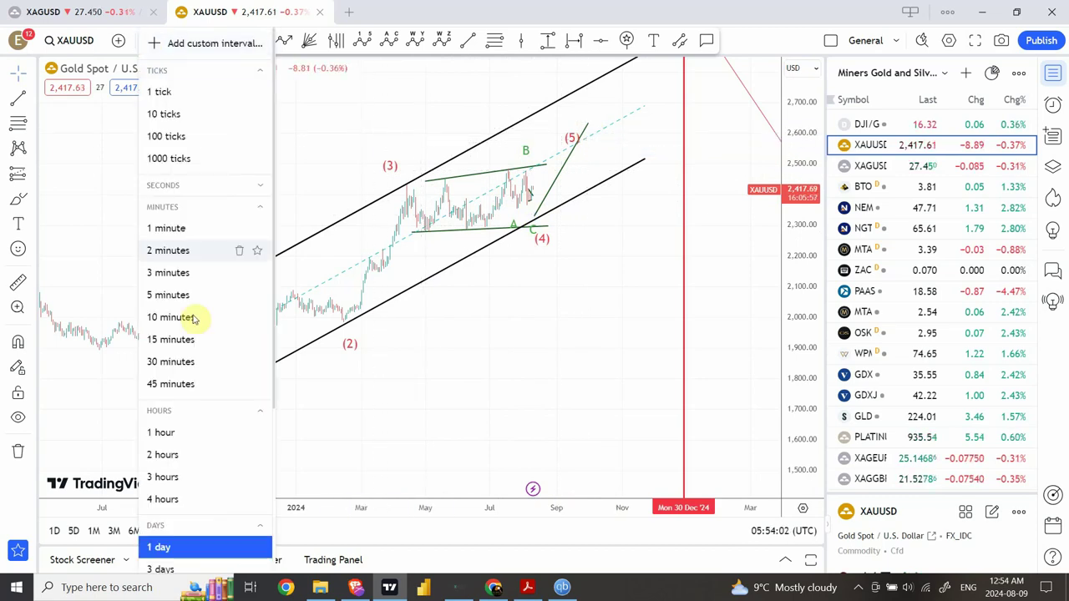
pyautogui.click(162, 433)
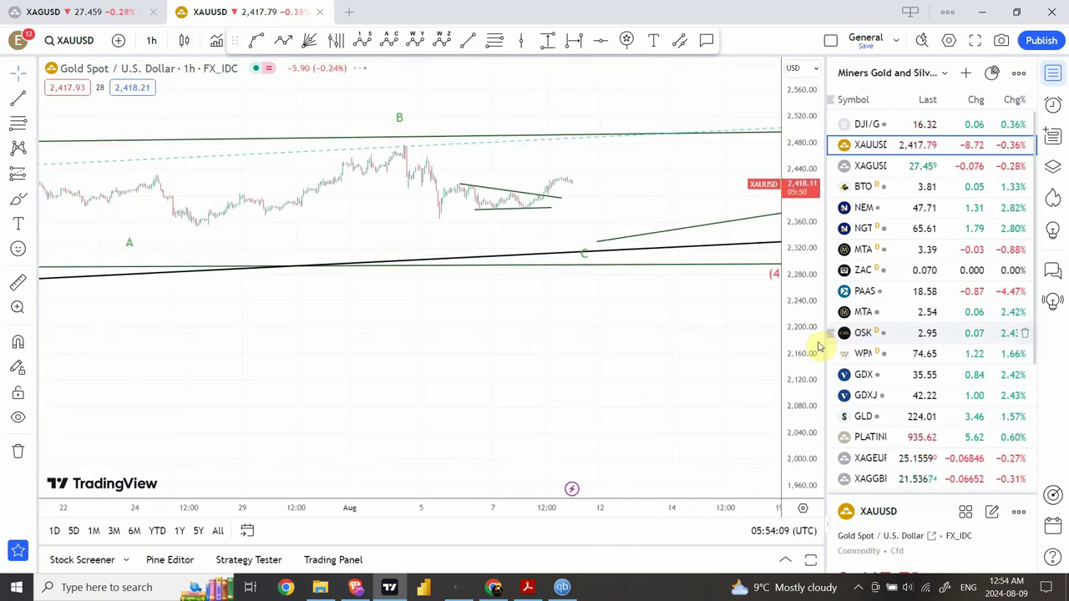
pyautogui.moveTo(811, 241); pyautogui.dragTo(792, 58)
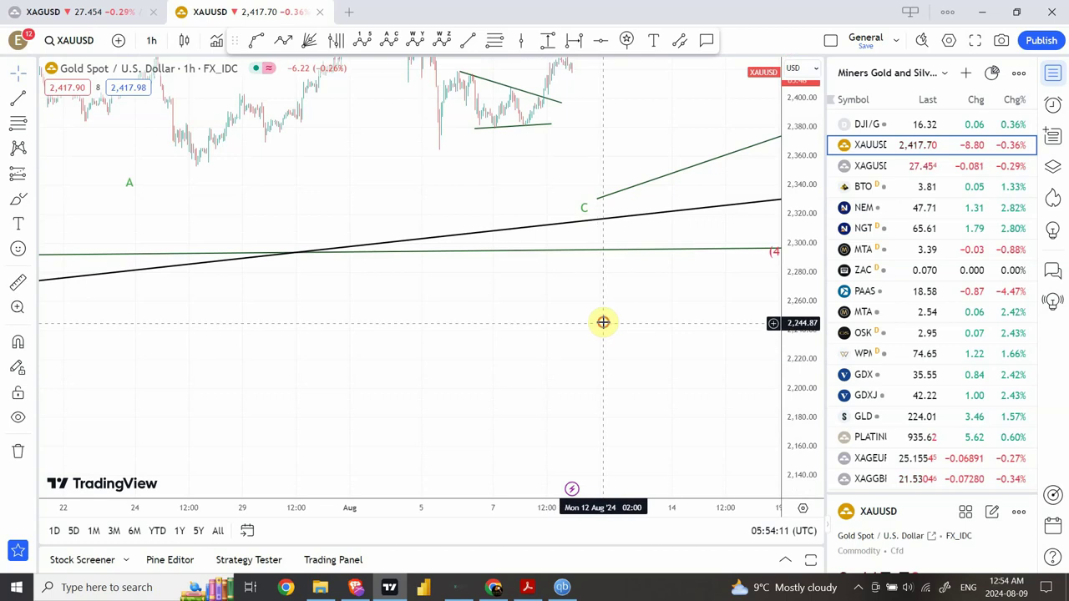
pyautogui.moveTo(604, 322); pyautogui.dragTo(590, 443)
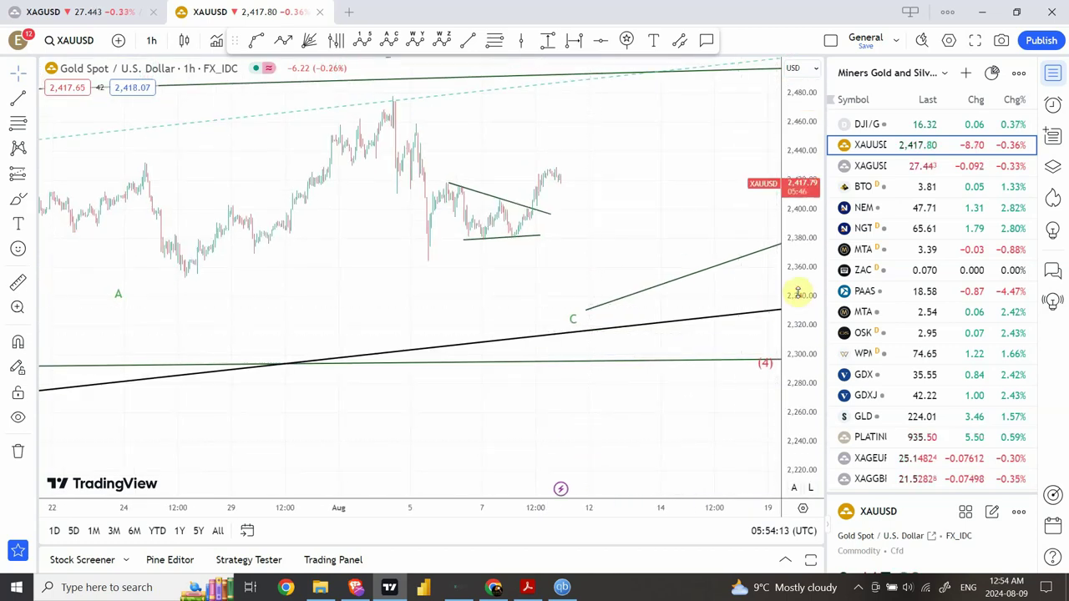
pyautogui.moveTo(799, 291); pyautogui.dragTo(806, 105)
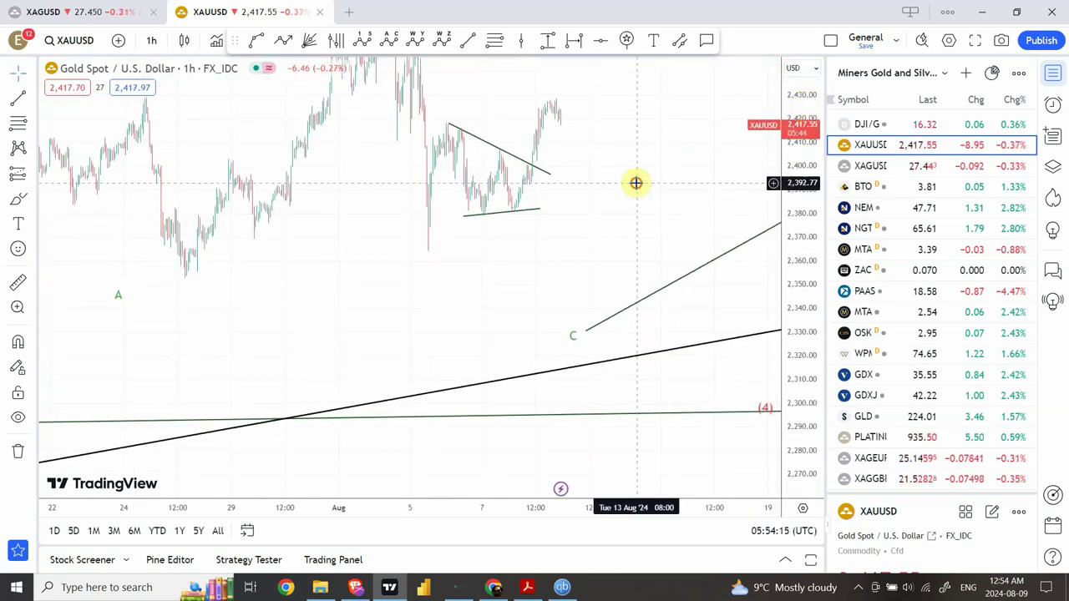
pyautogui.moveTo(637, 181); pyautogui.dragTo(602, 286)
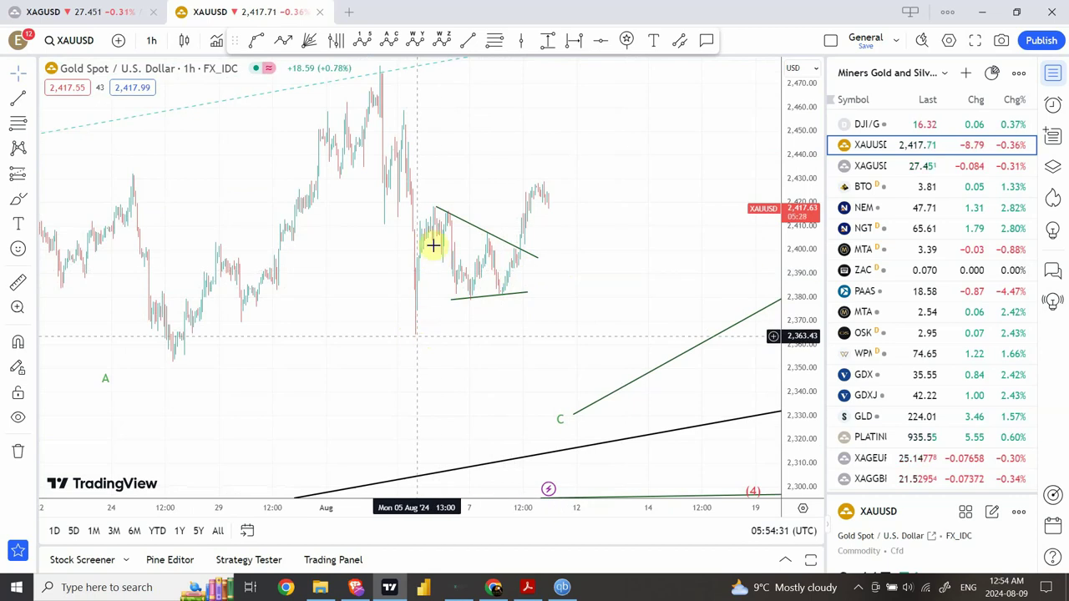
# Shorten the descending green trend line above the early August consolidation by moving its start point to about 2,410.66
pyautogui.click(437, 209)
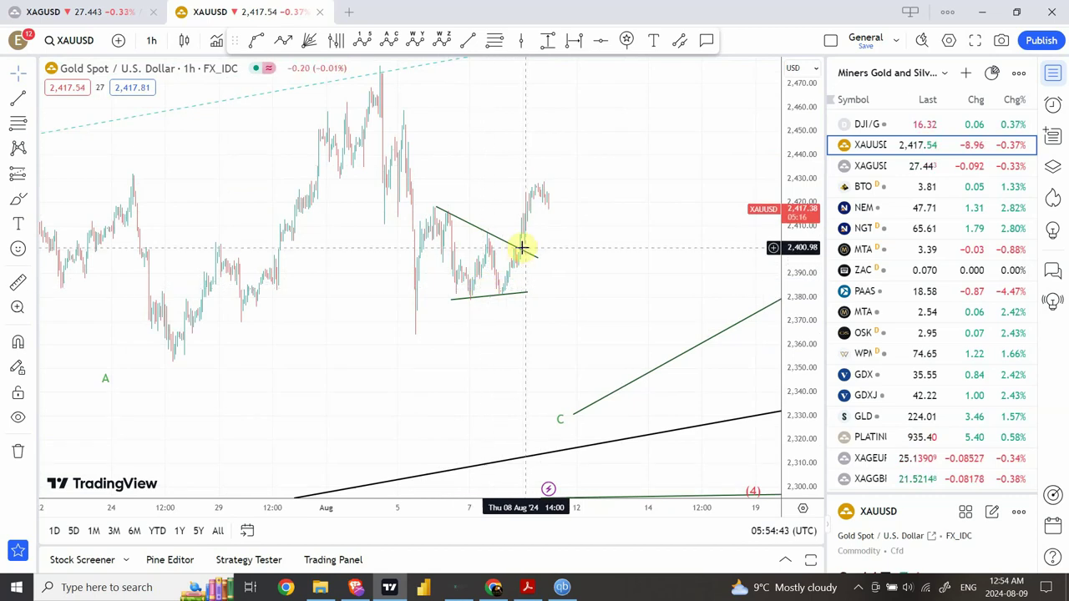
pyautogui.moveTo(435, 209); pyautogui.dragTo(470, 226)
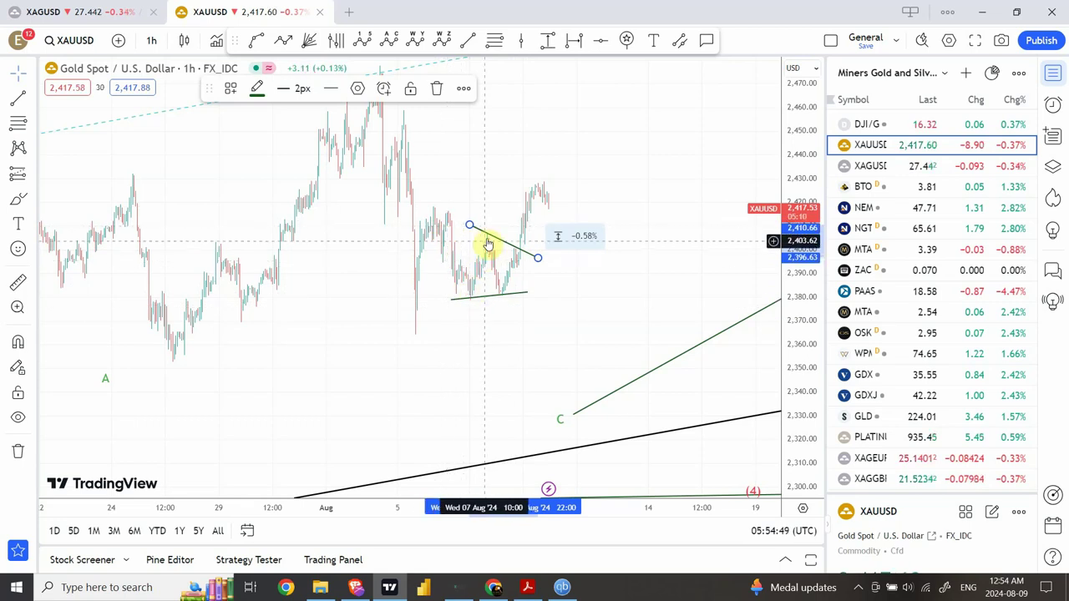
pyautogui.click(537, 276)
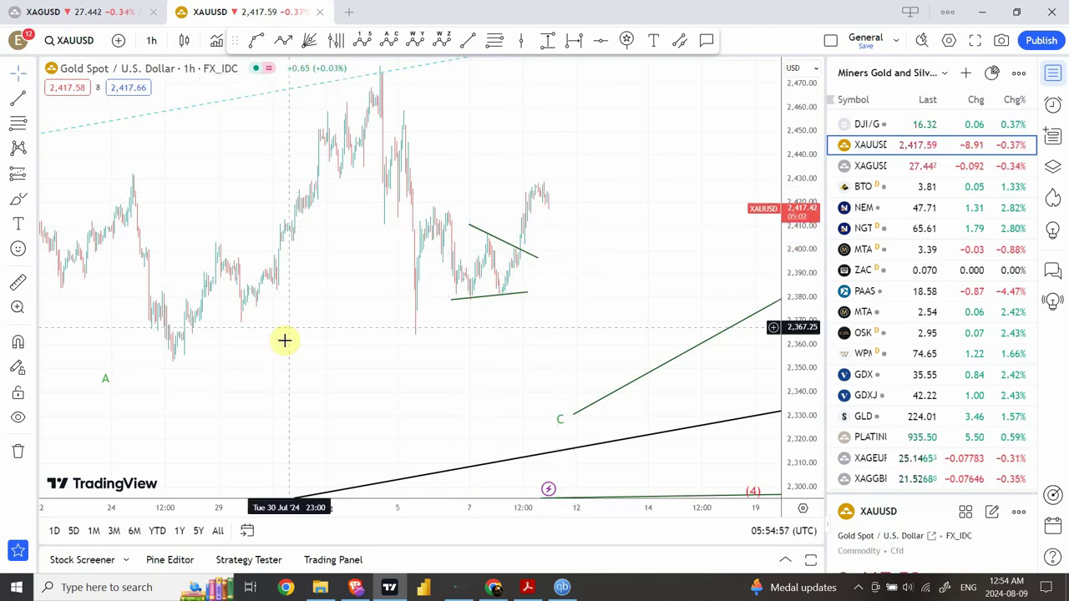
# Draw a five-wave Elliott impulse over the August decline, with wave (3) at about 2,365.19, wave (4) at 2,430.91 and wave (5) at 2,336.44
pyautogui.click(368, 468)
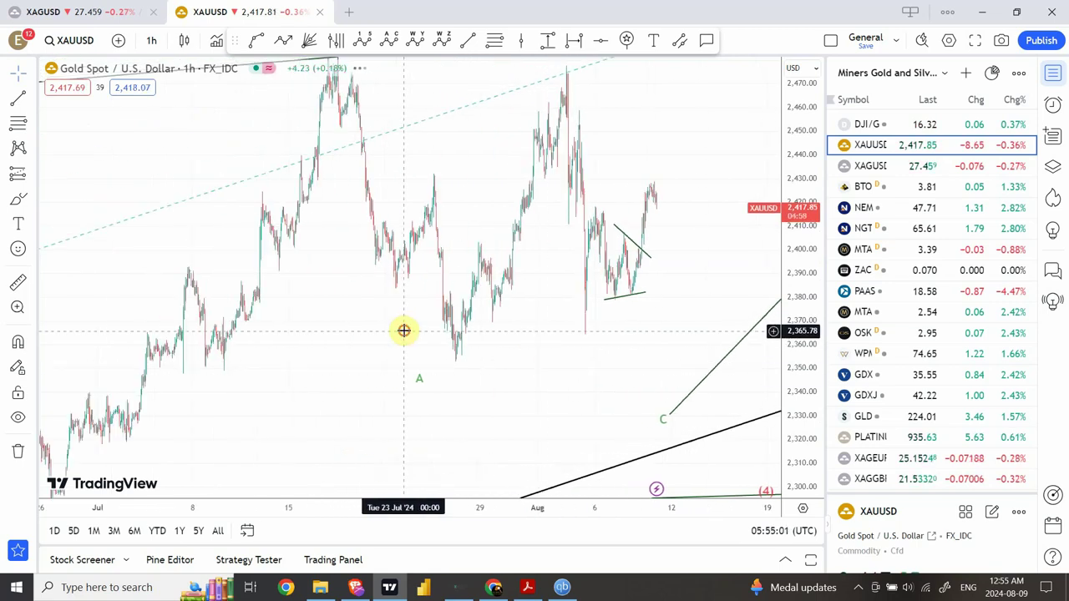
pyautogui.moveTo(405, 329); pyautogui.dragTo(320, 348)
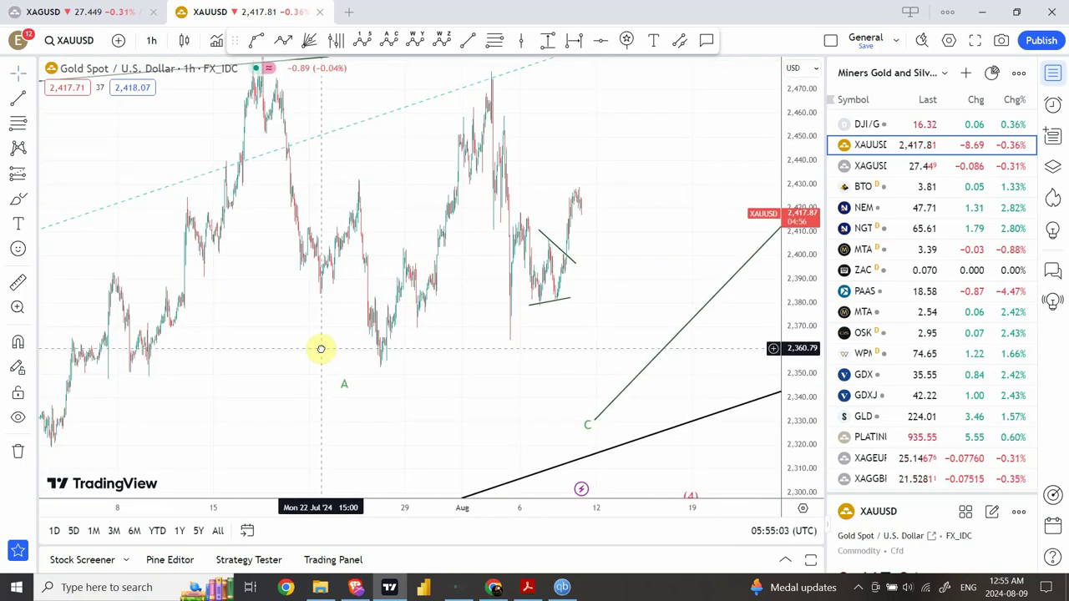
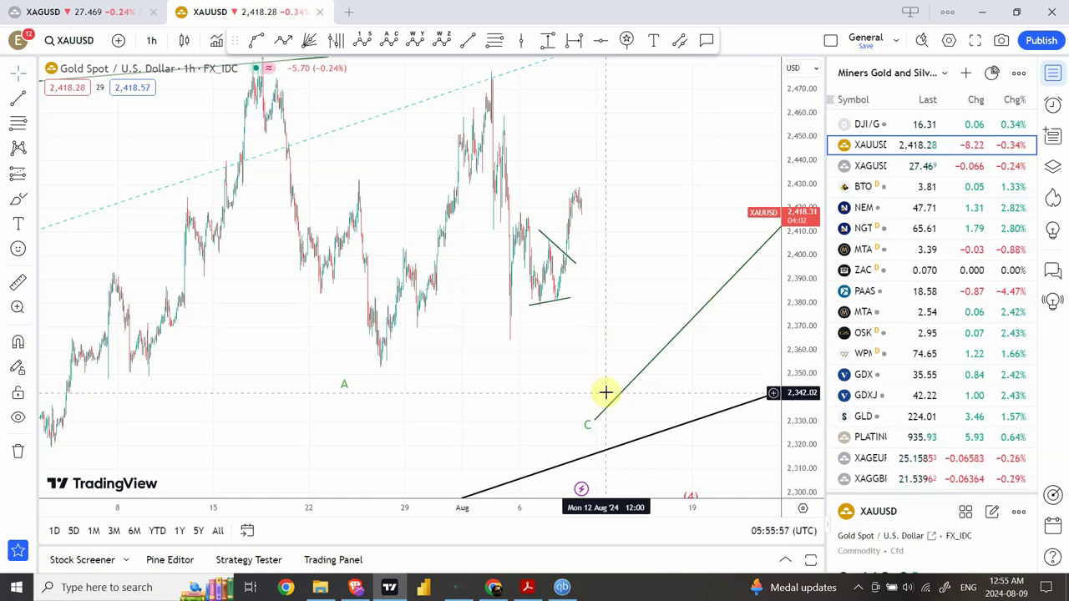
pyautogui.click(364, 41)
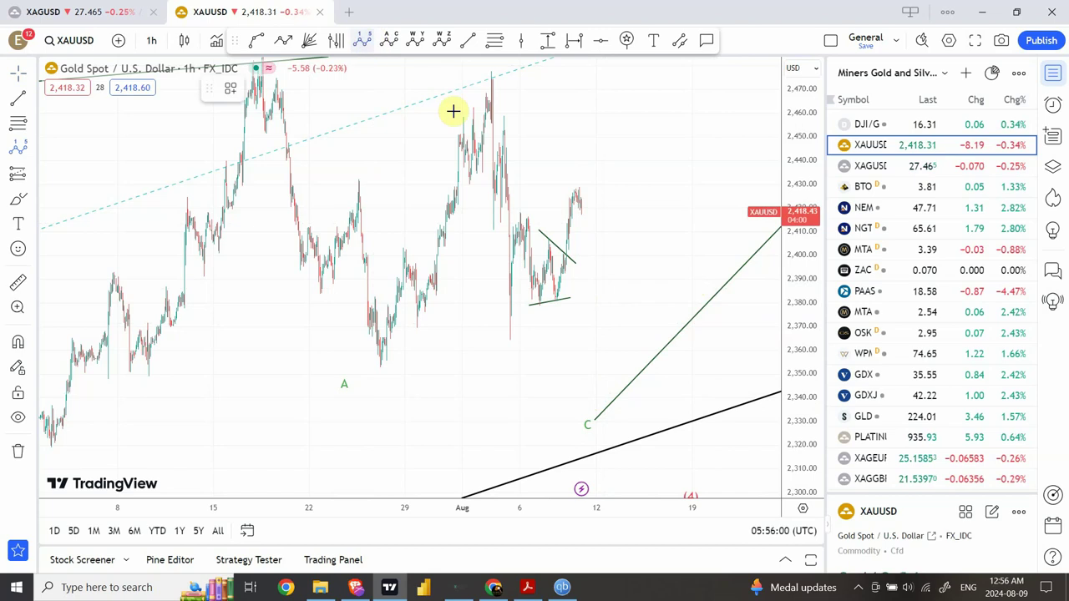
pyautogui.click(477, 227)
pyautogui.click(487, 240)
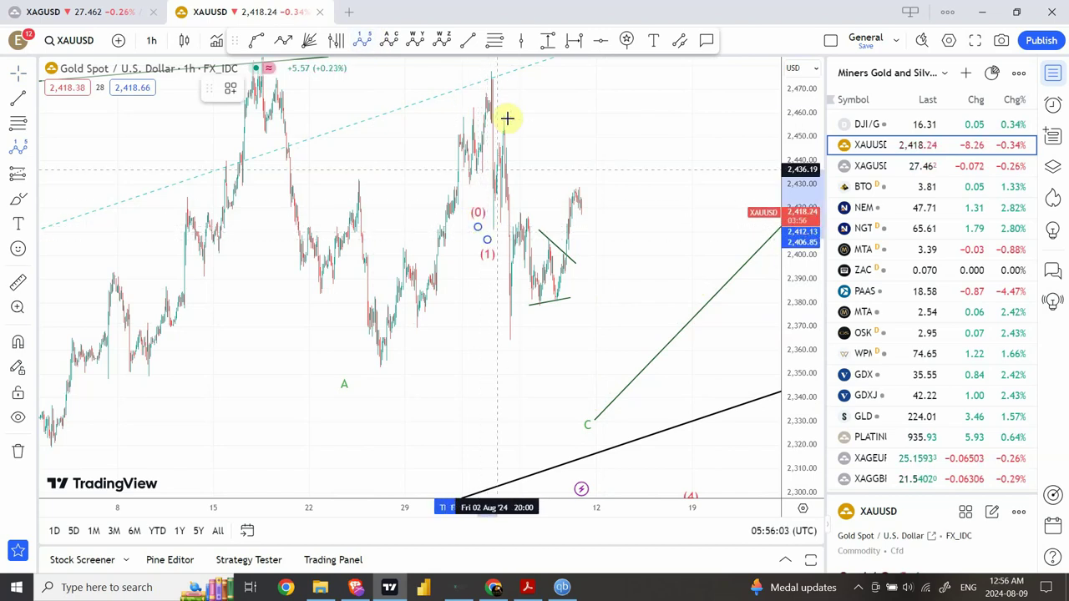
pyautogui.click(506, 114)
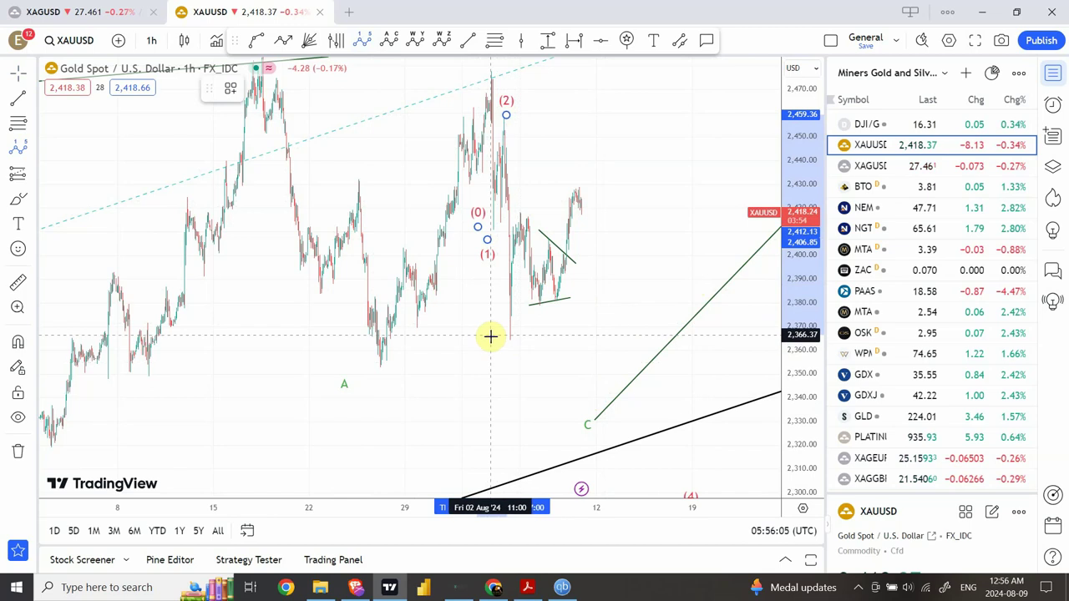
pyautogui.click(491, 337)
pyautogui.click(579, 171)
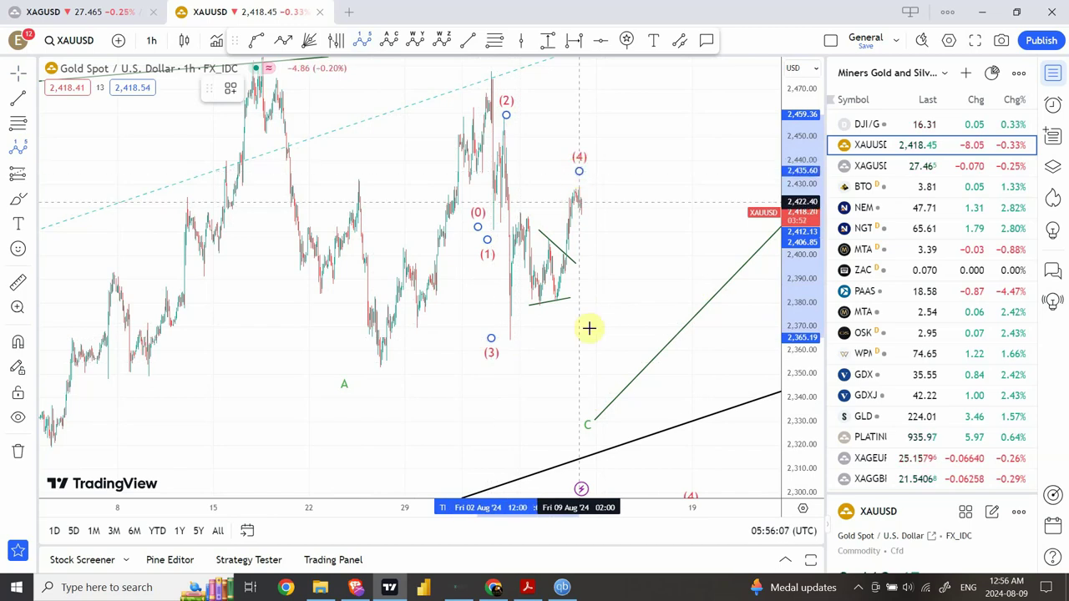
pyautogui.click(594, 407)
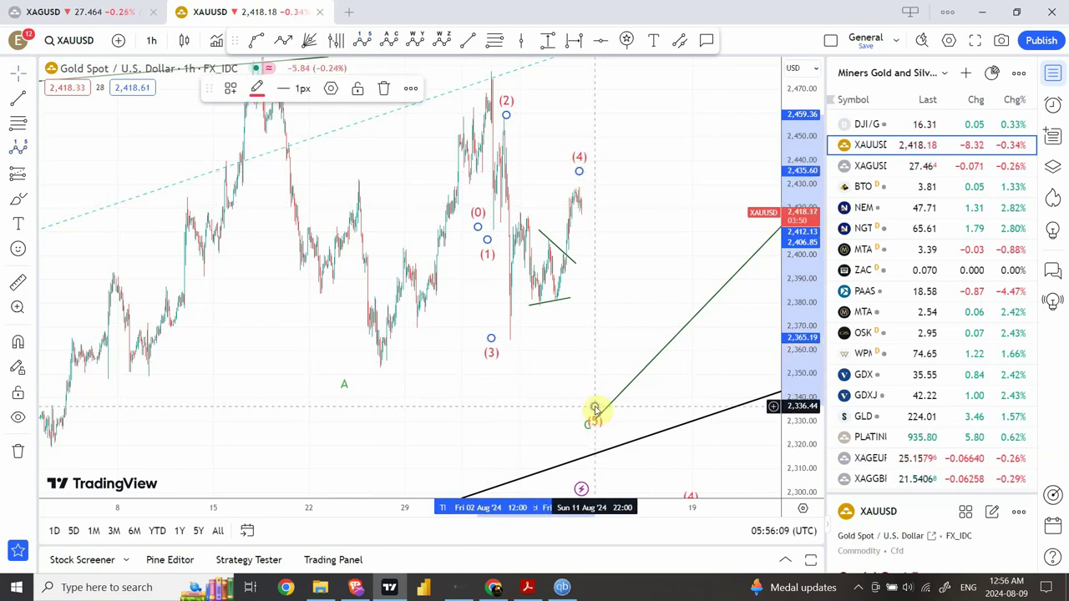
pyautogui.click(627, 341)
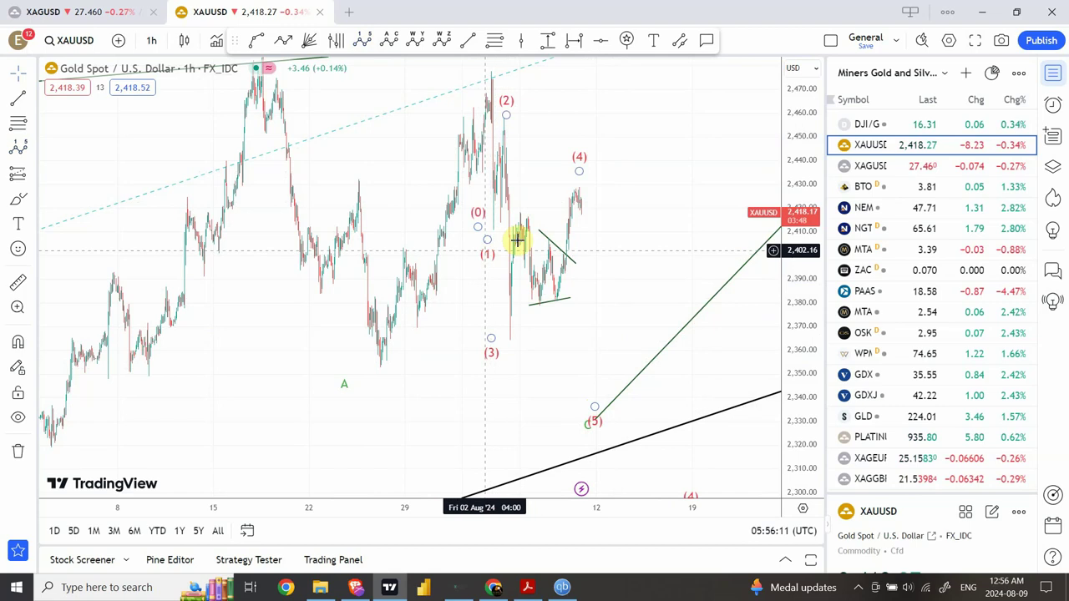
pyautogui.moveTo(580, 176); pyautogui.dragTo(573, 183)
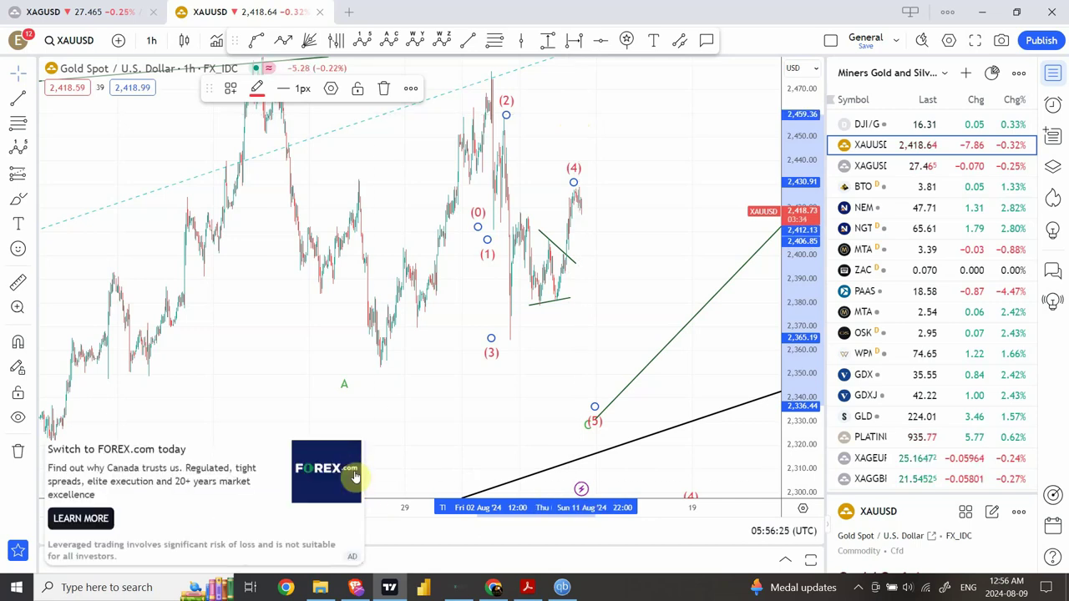
pyautogui.click(355, 441)
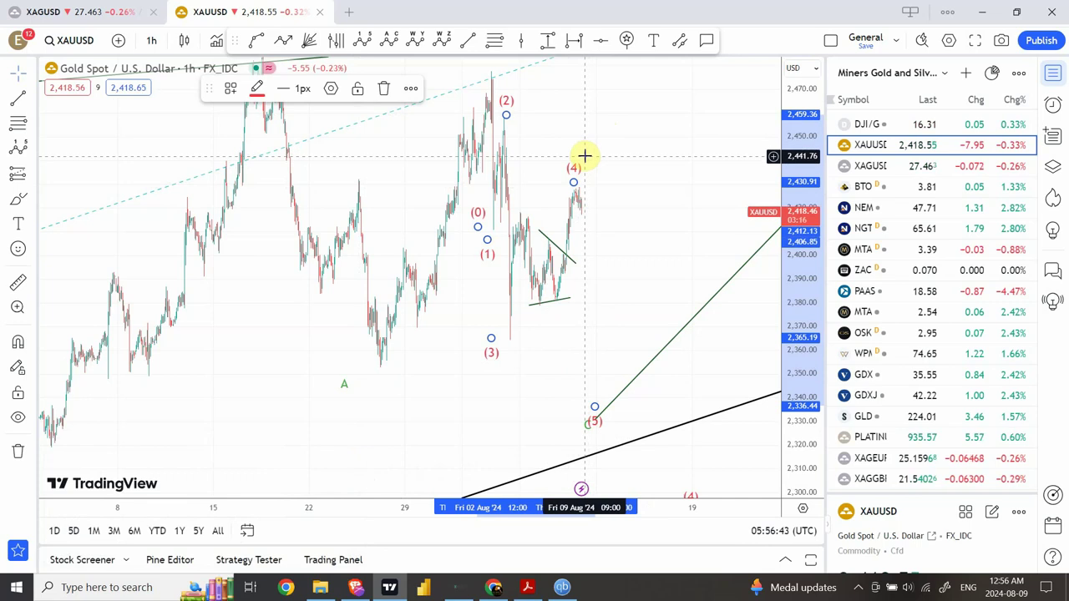
# Add a horizontal line just above wave (4) at a price of about 2,439.41
pyautogui.click(601, 42)
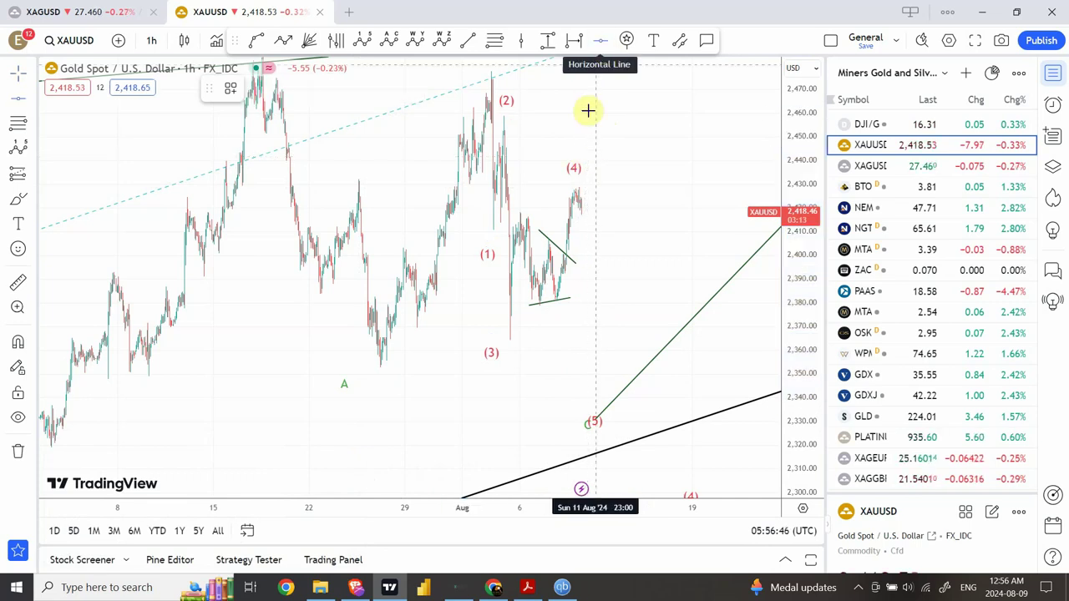
pyautogui.click(587, 156)
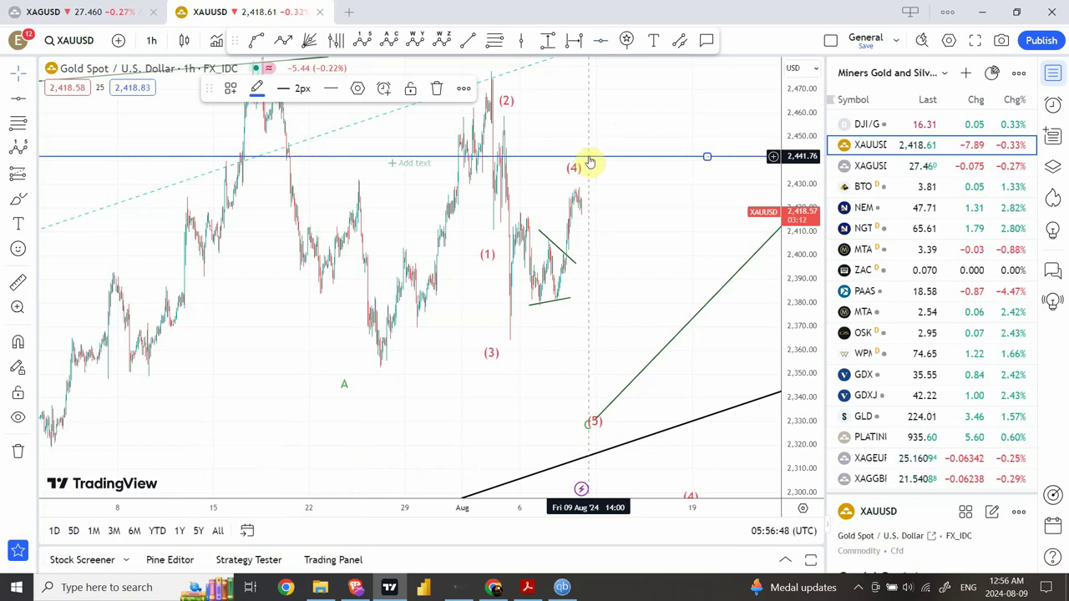
pyautogui.click(628, 201)
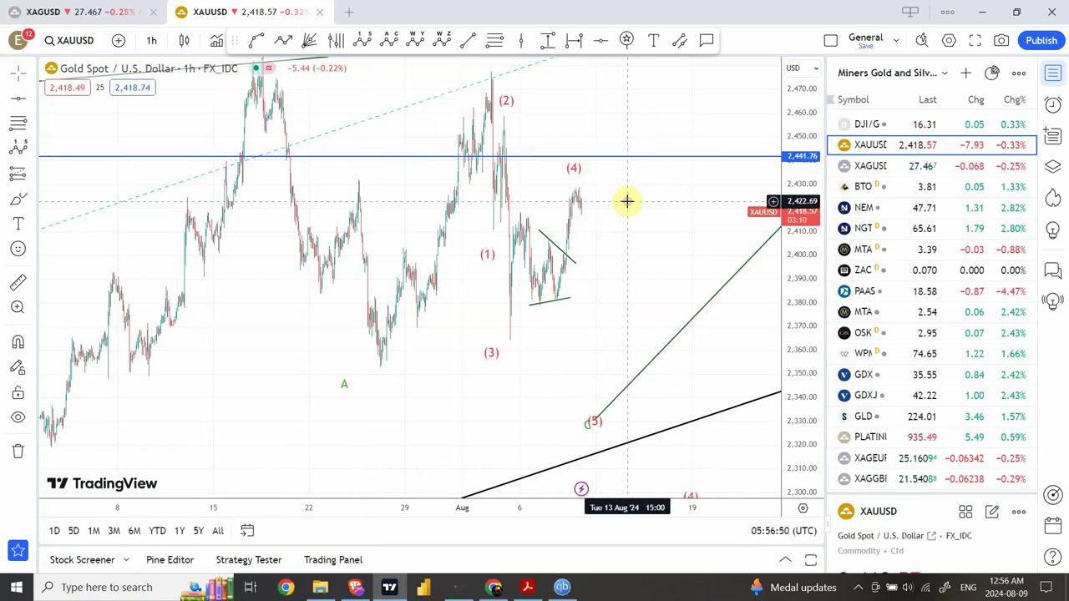
pyautogui.click(609, 163)
pyautogui.moveTo(609, 166); pyautogui.dragTo(580, 201)
pyautogui.moveTo(582, 145); pyautogui.dragTo(585, 124)
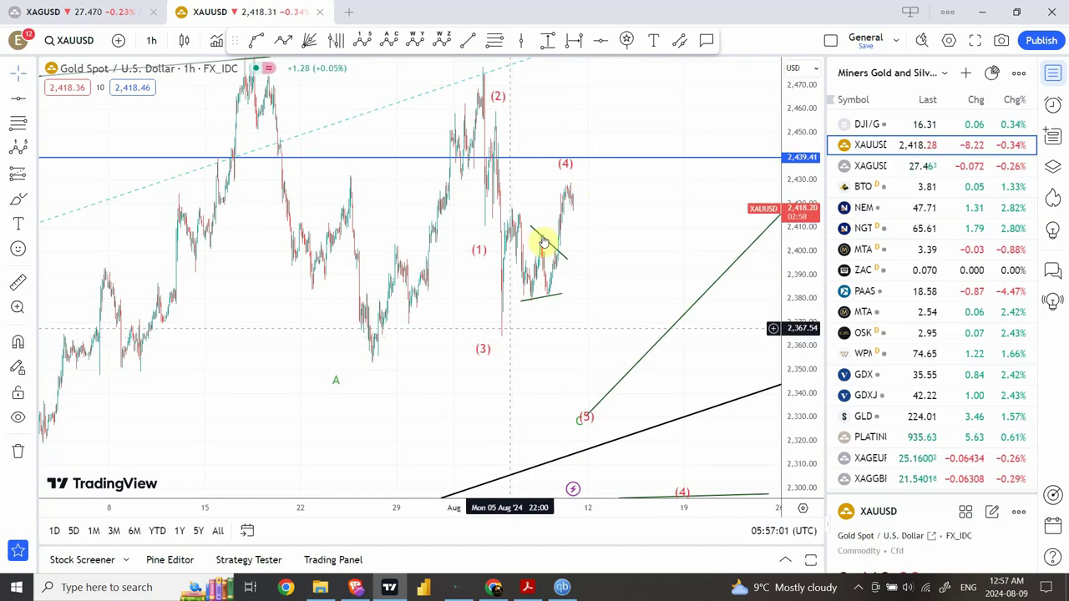
# Draw a steep descending trend line on the gold chart from about 2,418.59 down to about 2,335, just above the wave (5) label
pyautogui.click(469, 43)
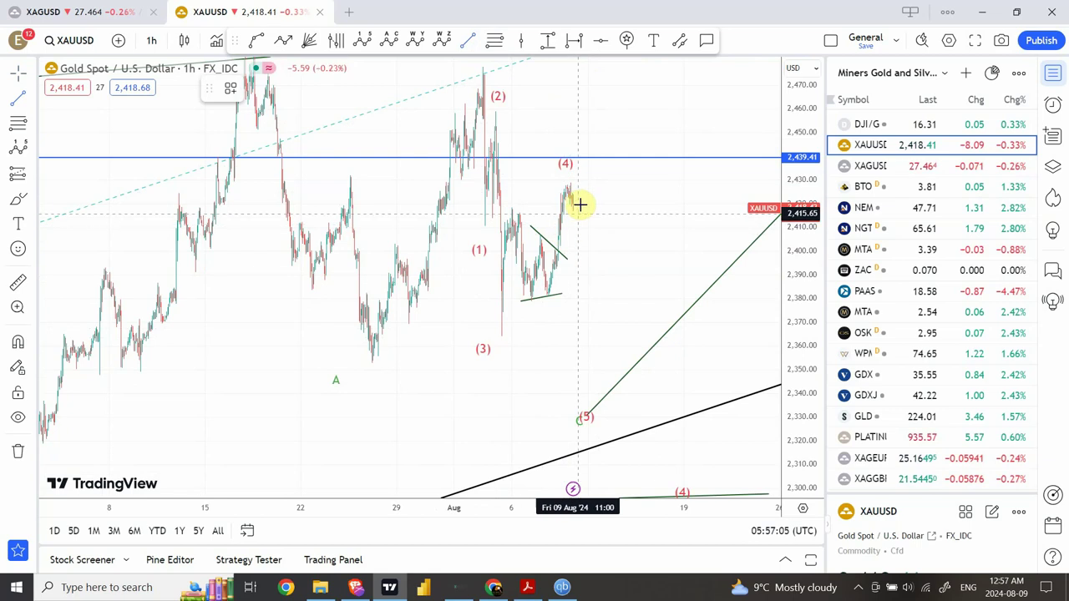
pyautogui.click(576, 207)
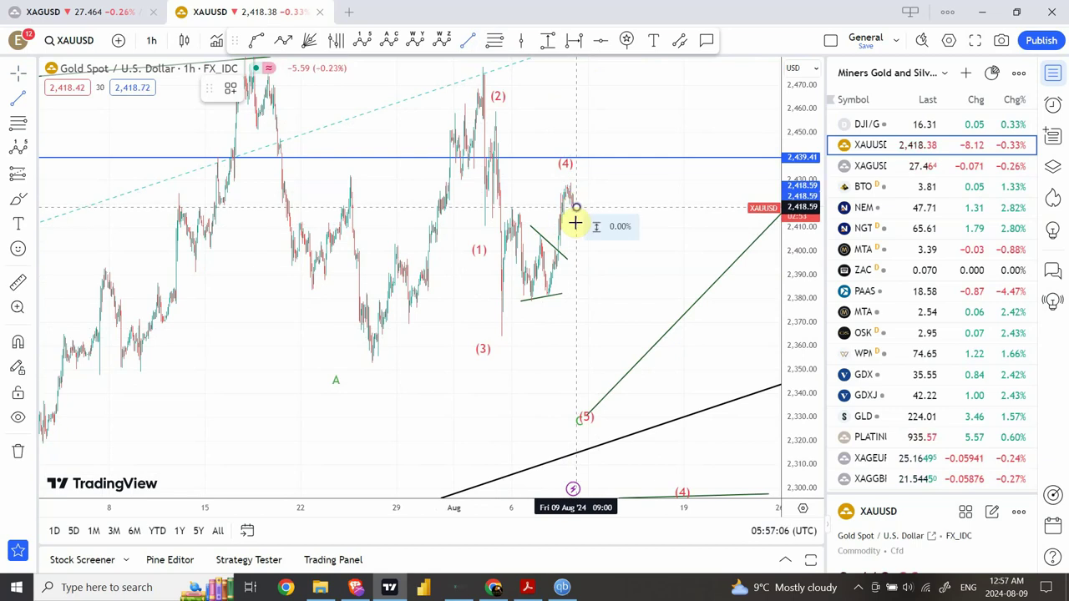
pyautogui.click(591, 404)
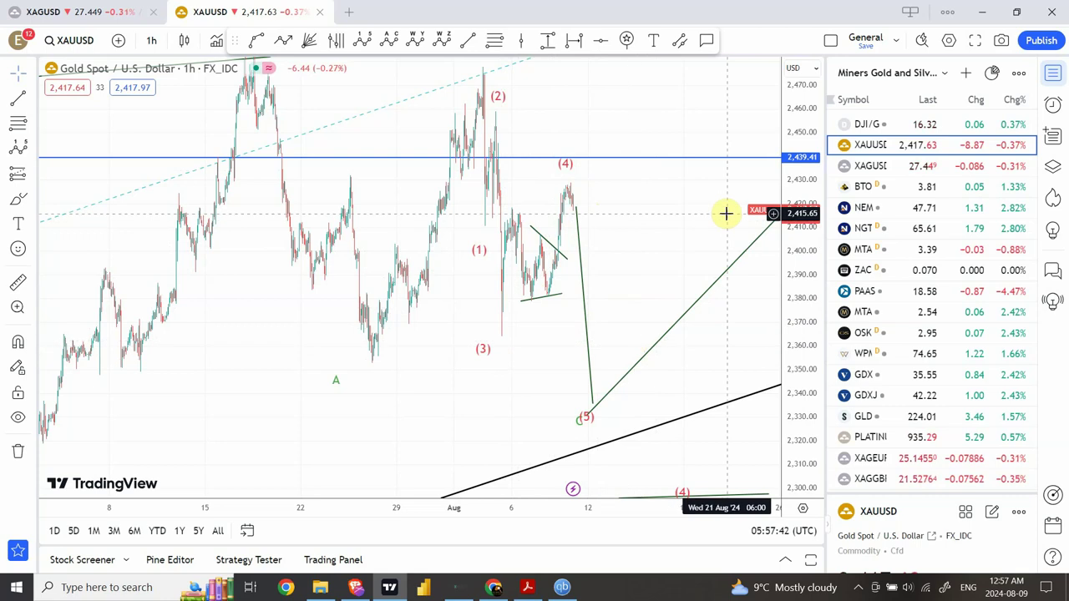
# Switch the chart to silver (XAGUSD) and frame the descending channel with its A-B-C labels from mid July to August
pyautogui.click(871, 167)
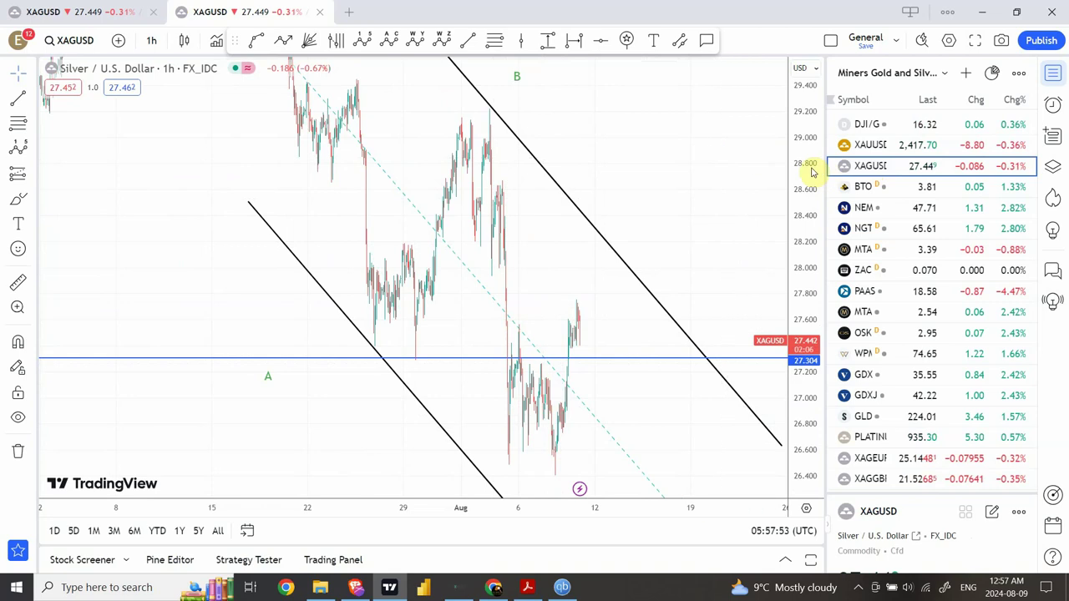
pyautogui.moveTo(802, 164); pyautogui.dragTo(803, 284)
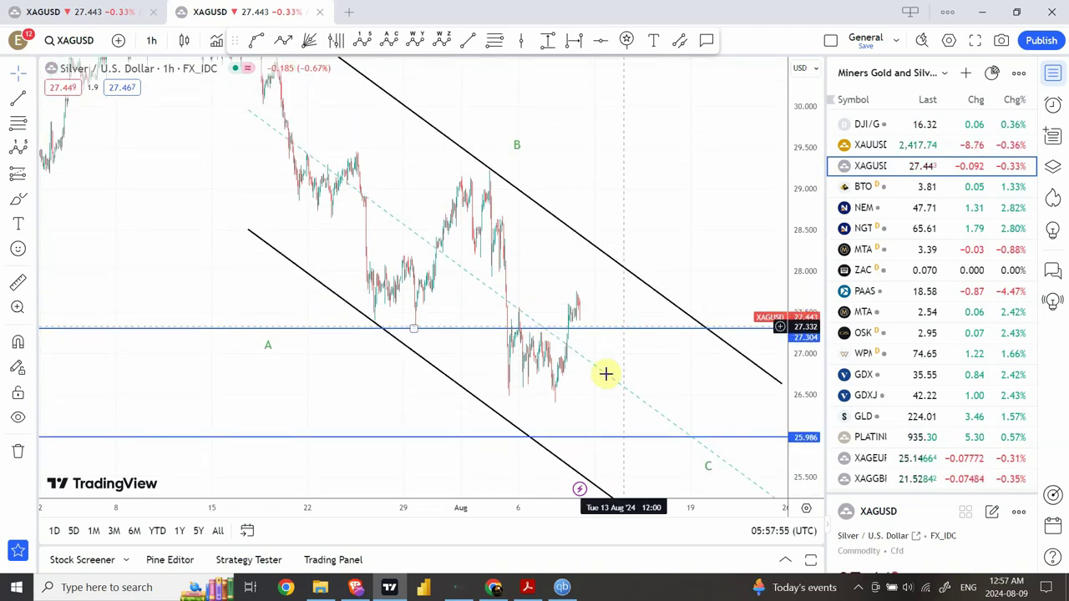
pyautogui.moveTo(354, 387); pyautogui.dragTo(380, 359)
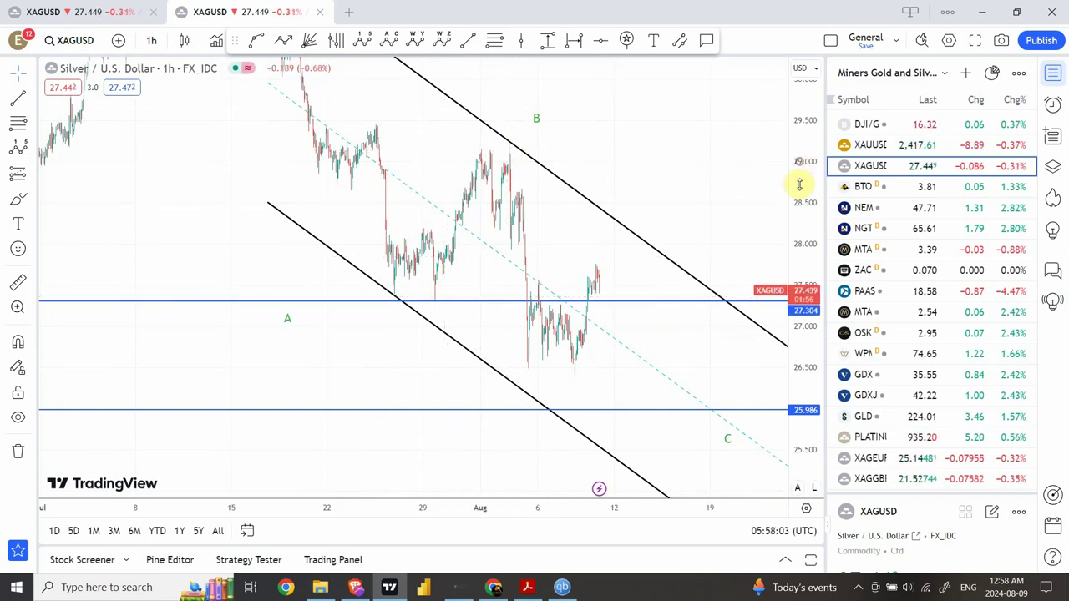
pyautogui.moveTo(799, 184); pyautogui.dragTo(780, 289)
pyautogui.moveTo(709, 158); pyautogui.dragTo(703, 240)
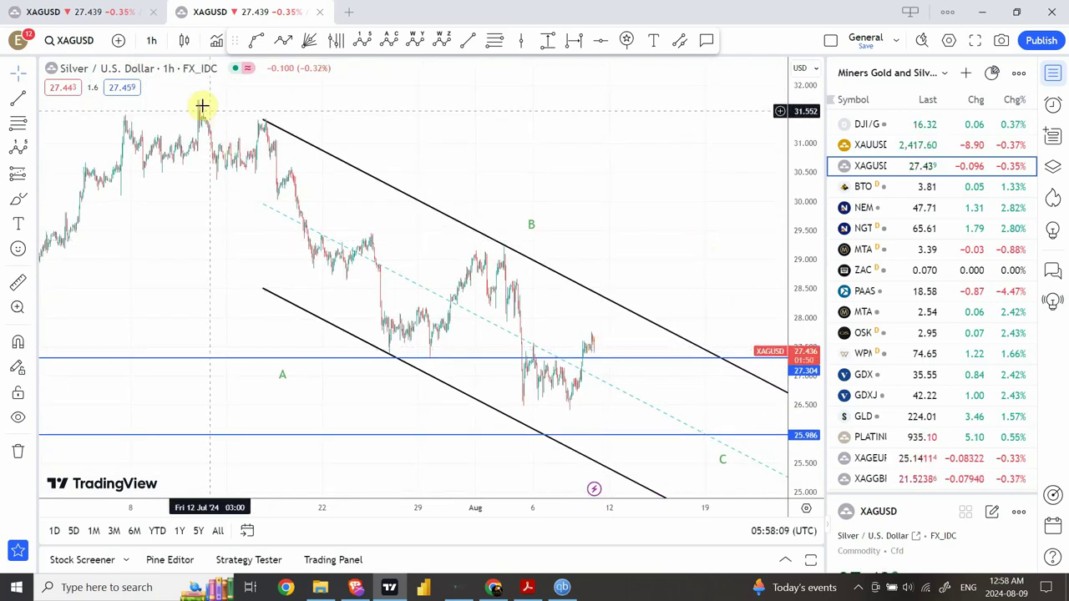
pyautogui.click(372, 347)
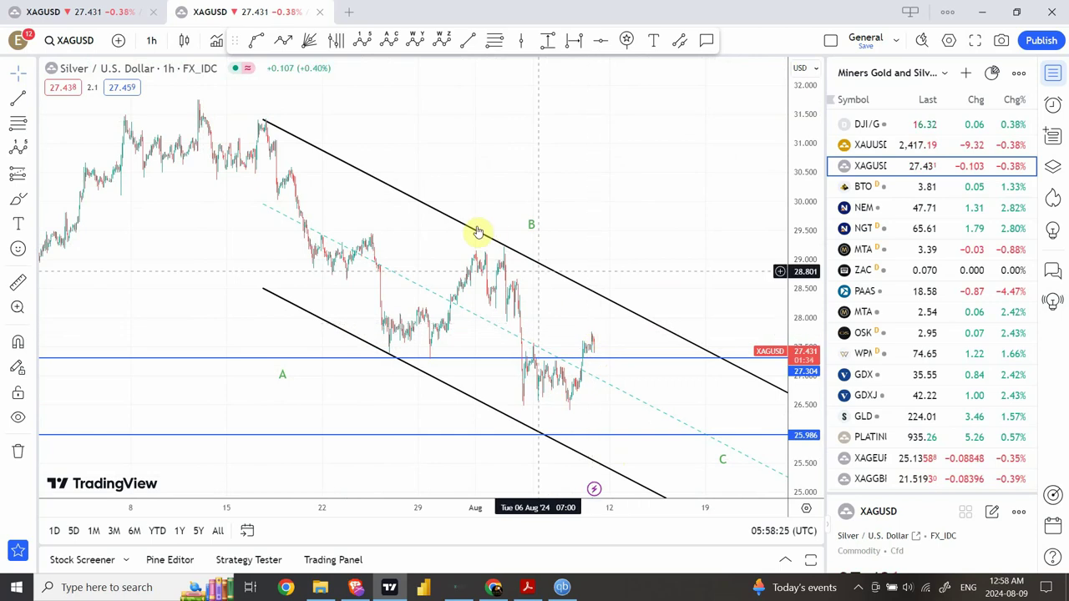
# Set the silver chart to the 15-minute interval, focused on the early August price action around the 27.304 and 25.986 levels
pyautogui.click(152, 44)
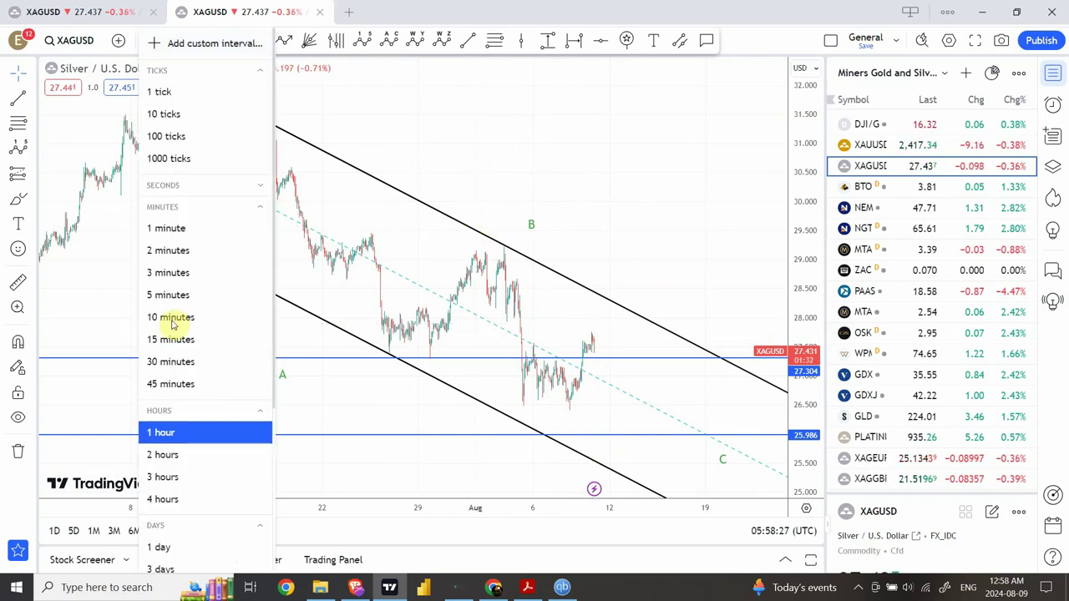
pyautogui.click(179, 341)
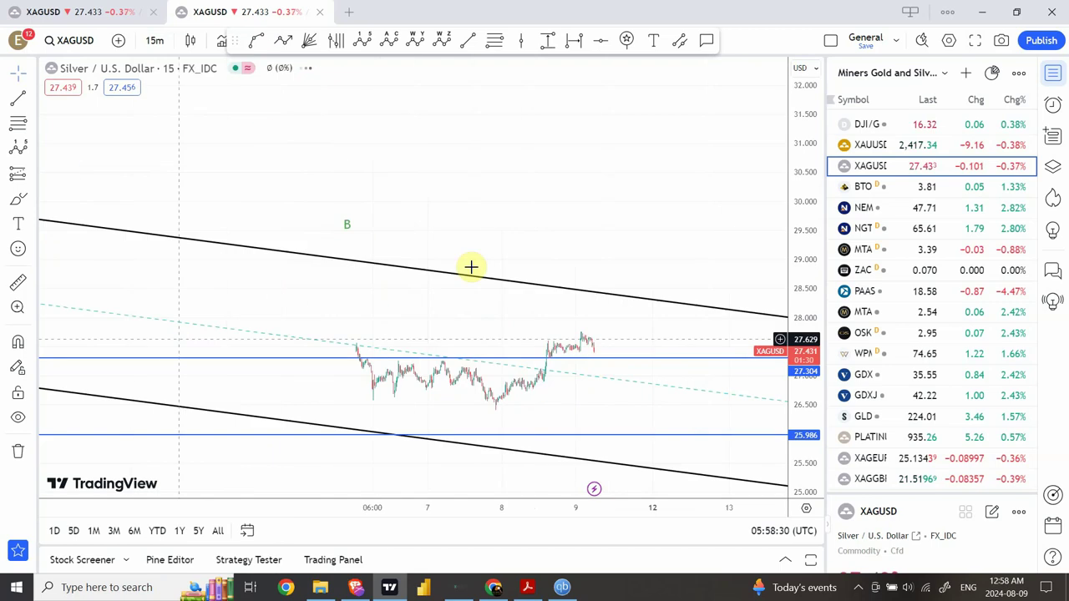
pyautogui.moveTo(794, 241); pyautogui.dragTo(788, 167)
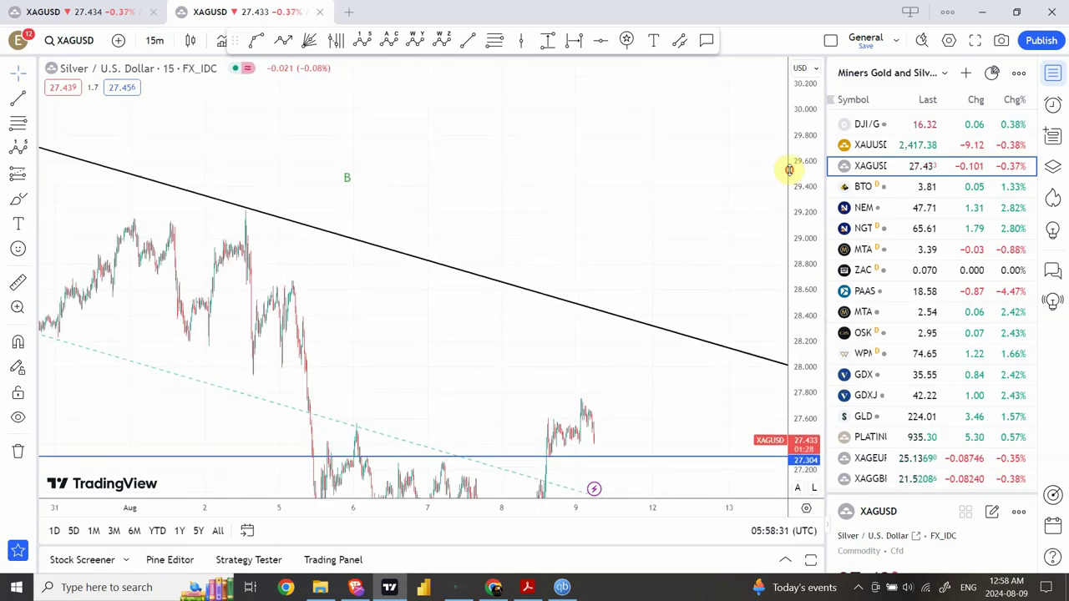
pyautogui.moveTo(523, 358); pyautogui.dragTo(520, 245)
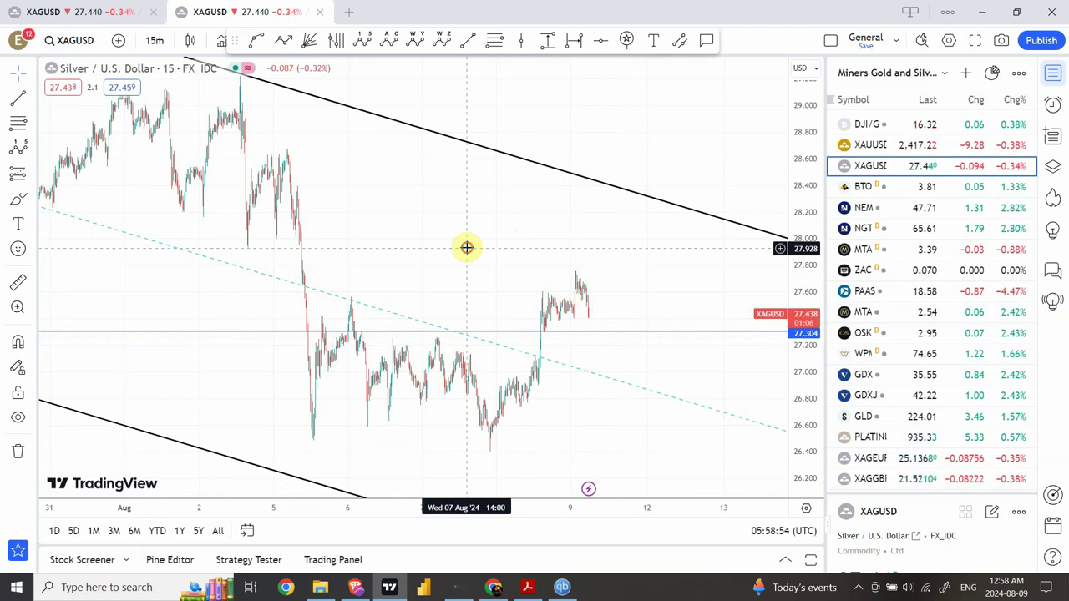
pyautogui.moveTo(468, 245); pyautogui.dragTo(471, 171)
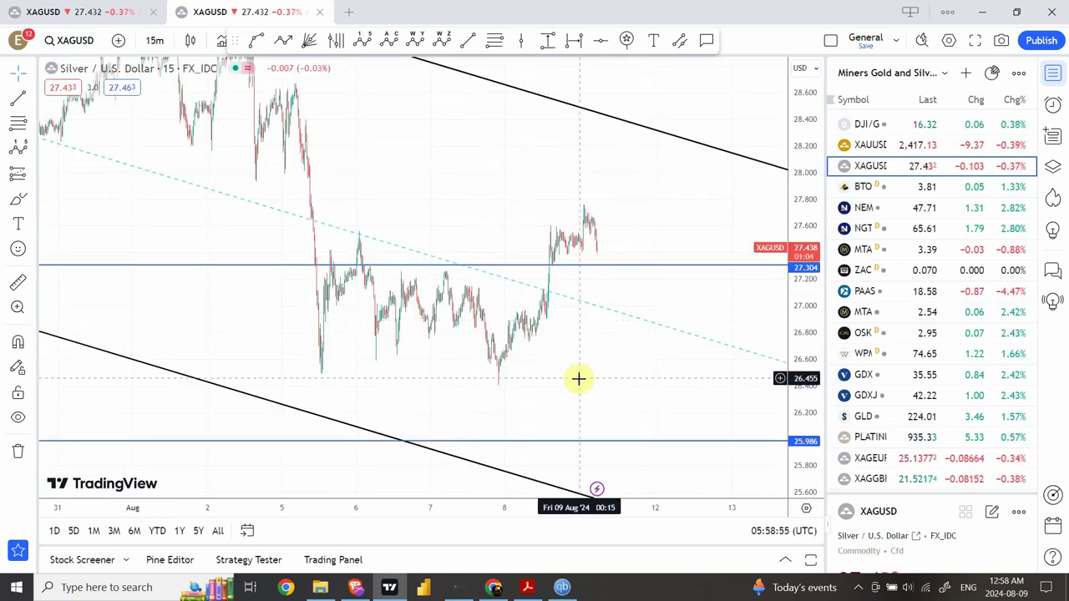
# Draw a descending trend line from the latest silver price at 27.489 down to the lower horizontal level at 25.985
pyautogui.click(466, 48)
pyautogui.click(588, 220)
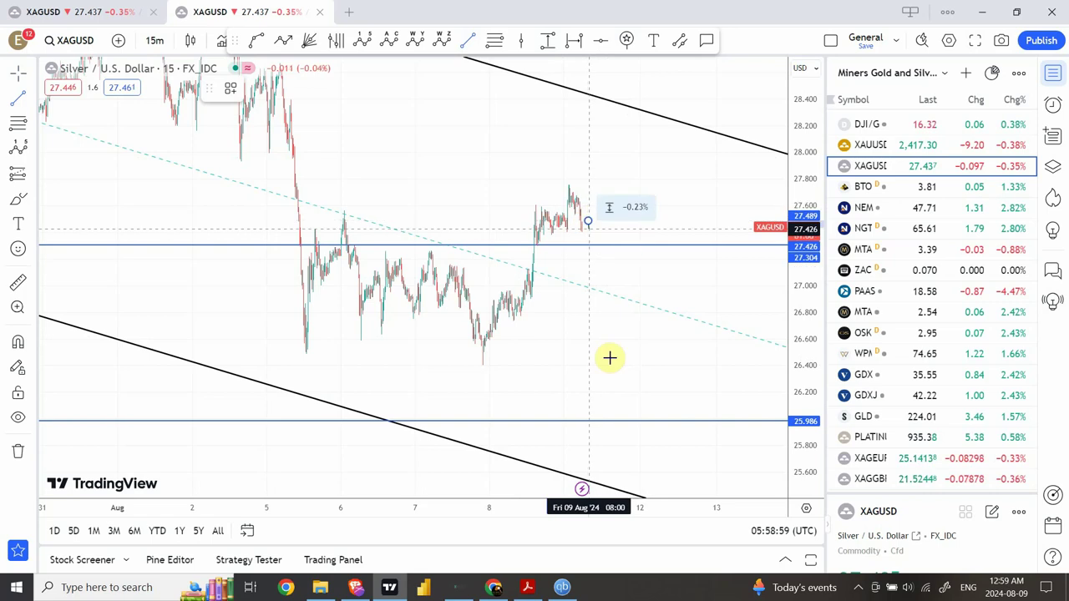
pyautogui.click(611, 421)
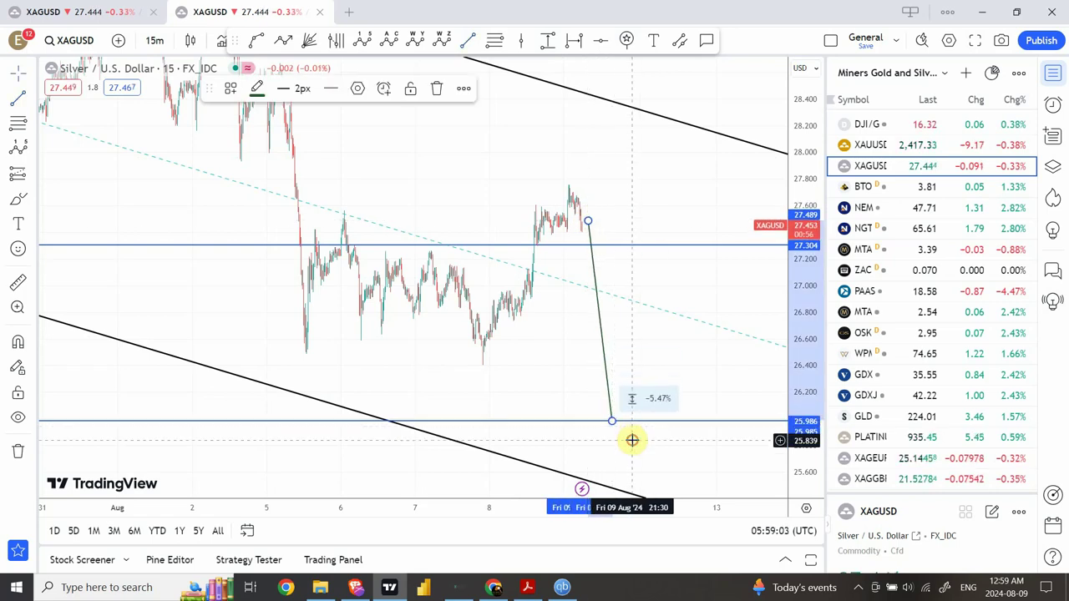
pyautogui.doubleClick(607, 399)
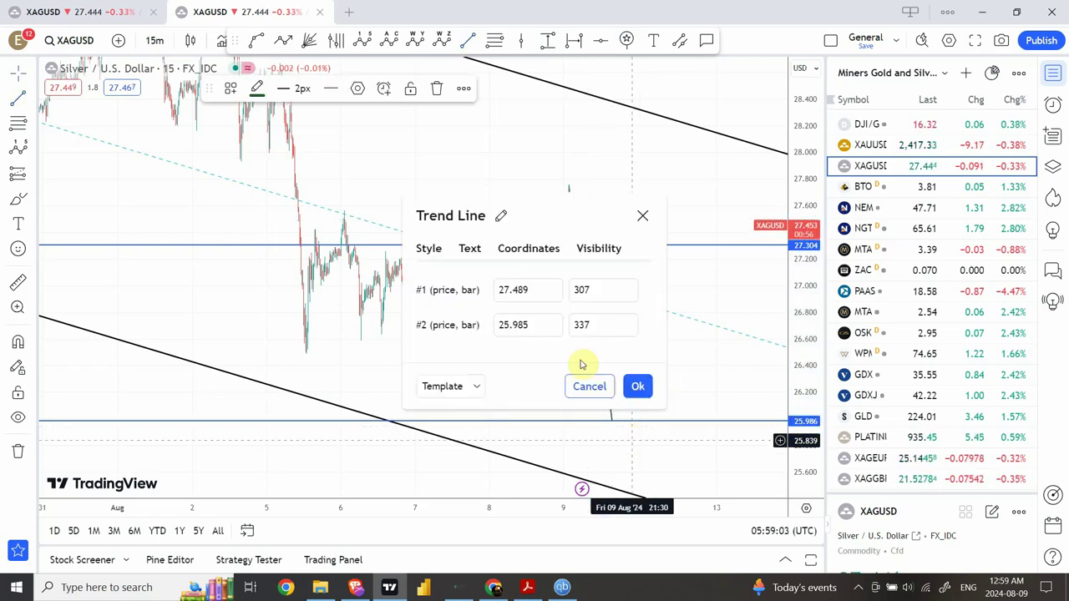
pyautogui.click(645, 215)
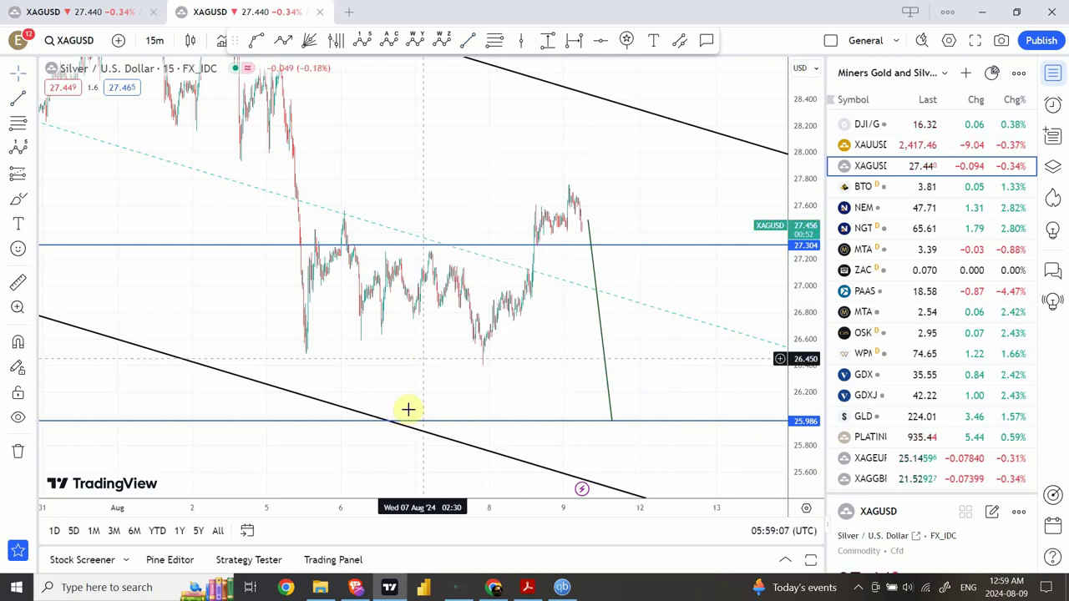
# Set the silver chart to the 4-hour interval, framing the five-wave advance and the A-B-C decline within the channel
pyautogui.click(369, 469)
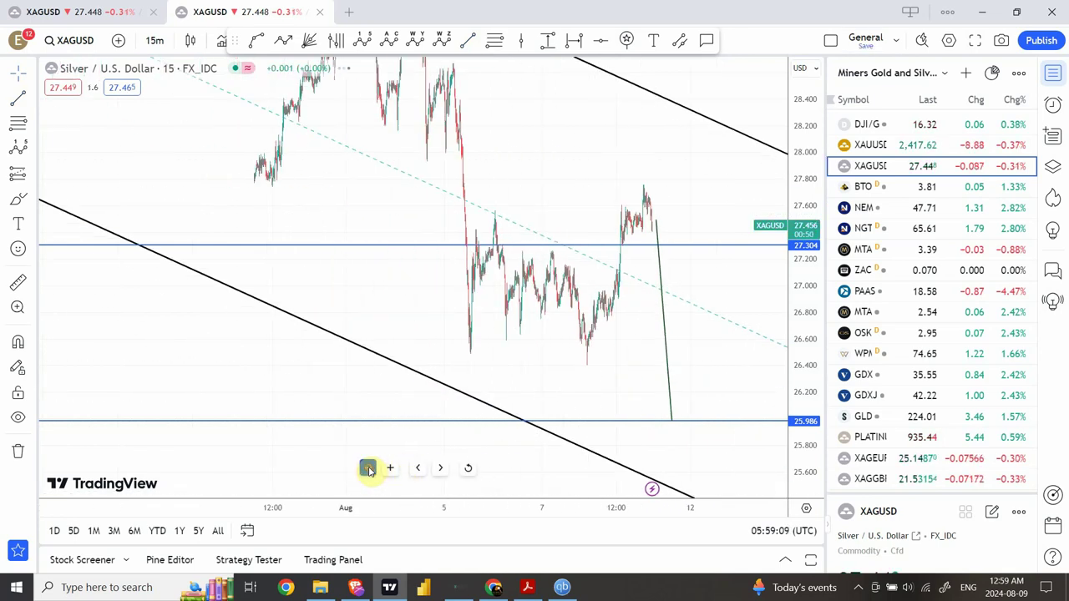
pyautogui.click(368, 468)
pyautogui.click(368, 468)
pyautogui.moveTo(570, 197); pyautogui.dragTo(468, 271)
pyautogui.moveTo(799, 131); pyautogui.dragTo(803, 376)
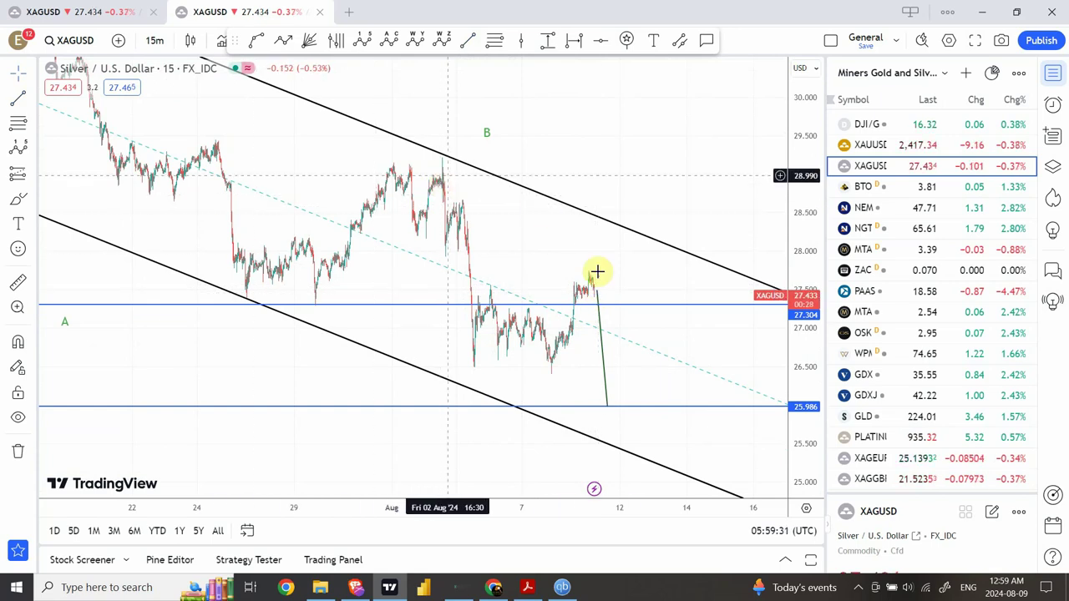
pyautogui.click(155, 42)
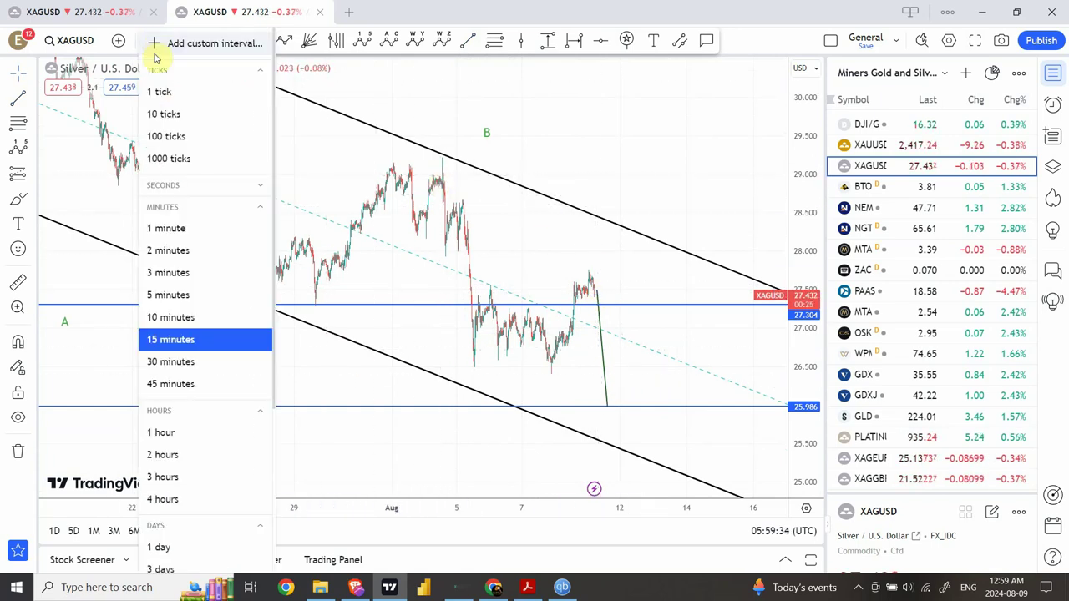
pyautogui.click(180, 499)
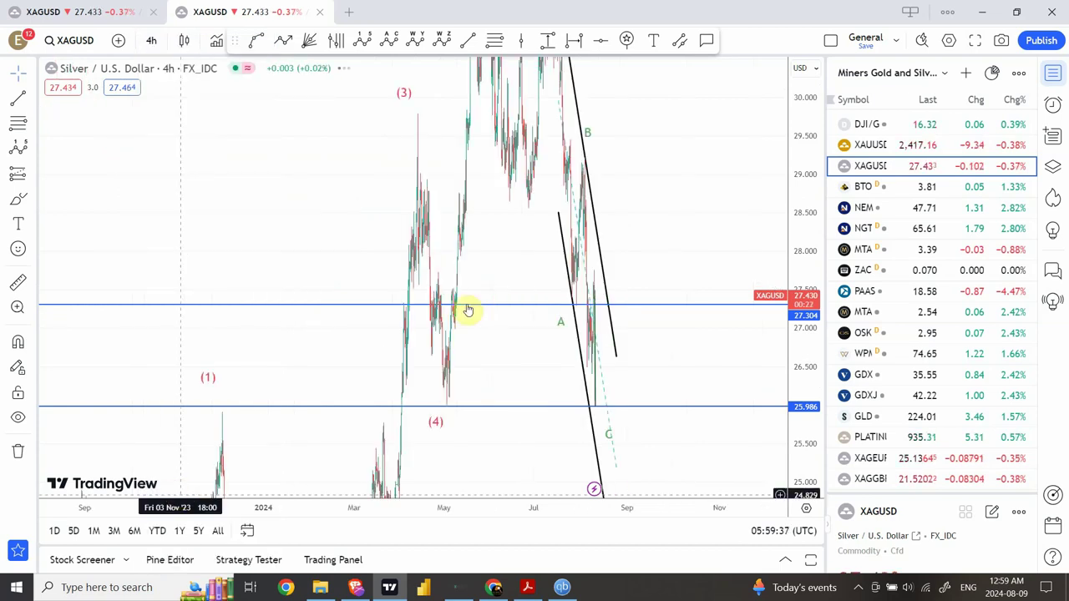
pyautogui.moveTo(801, 175); pyautogui.dragTo(811, 390)
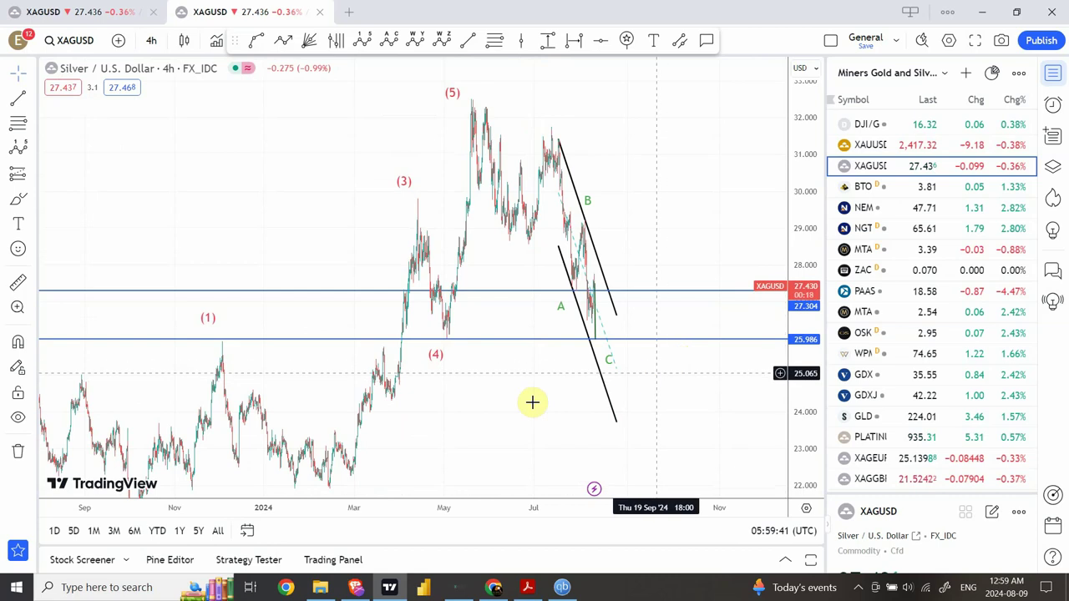
pyautogui.moveTo(526, 402); pyautogui.dragTo(489, 412)
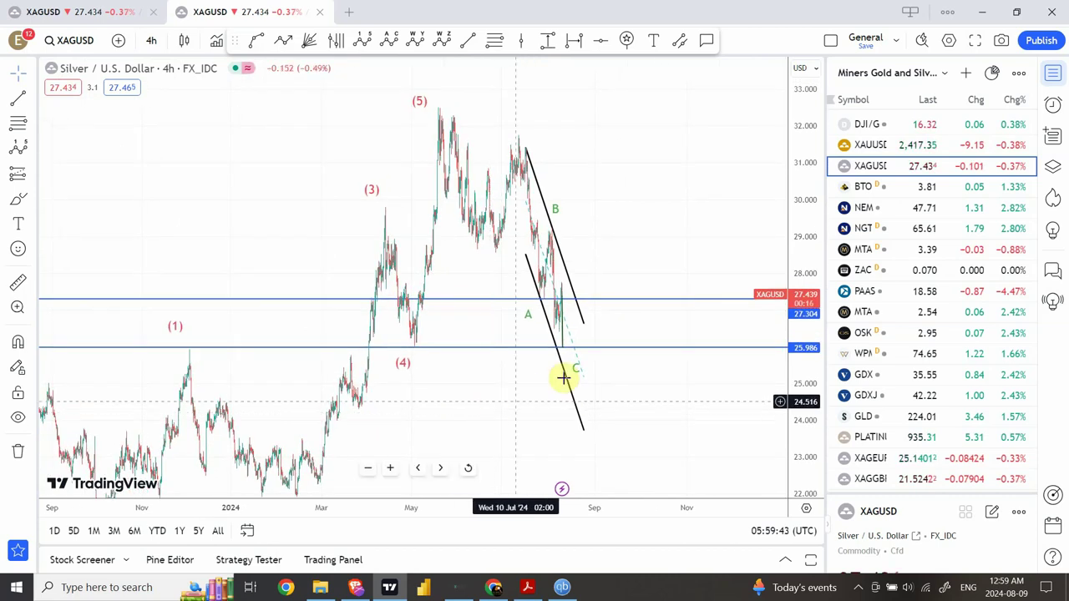
# Examine the percentage change of the projected drop line down to the 25.986 support level near wave C
pyautogui.keyDown('shift'); pyautogui.click(563, 348); pyautogui.keyUp('shift')
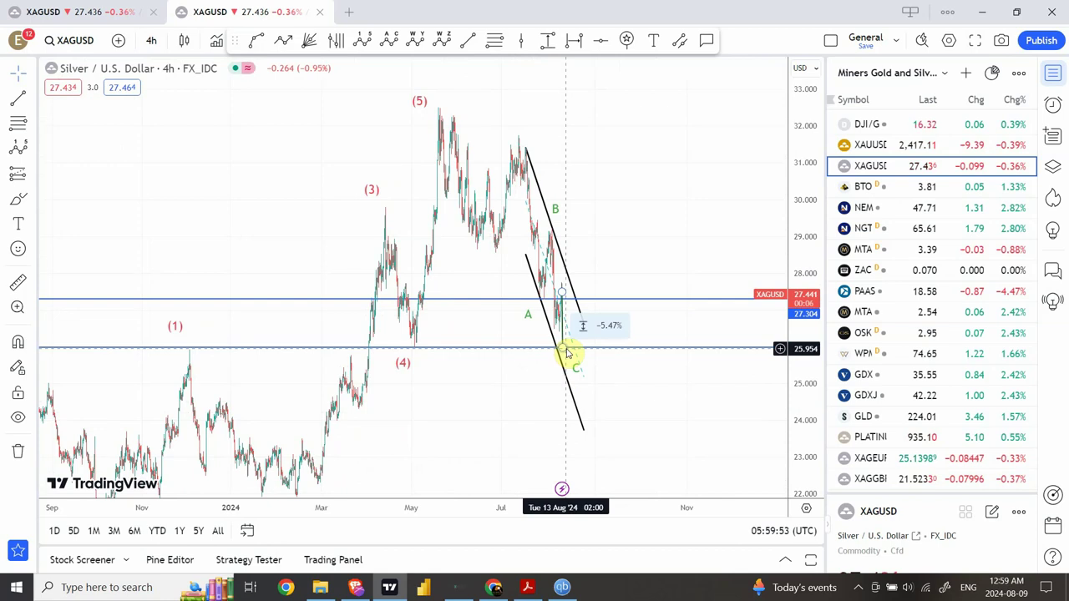
pyautogui.click(585, 104)
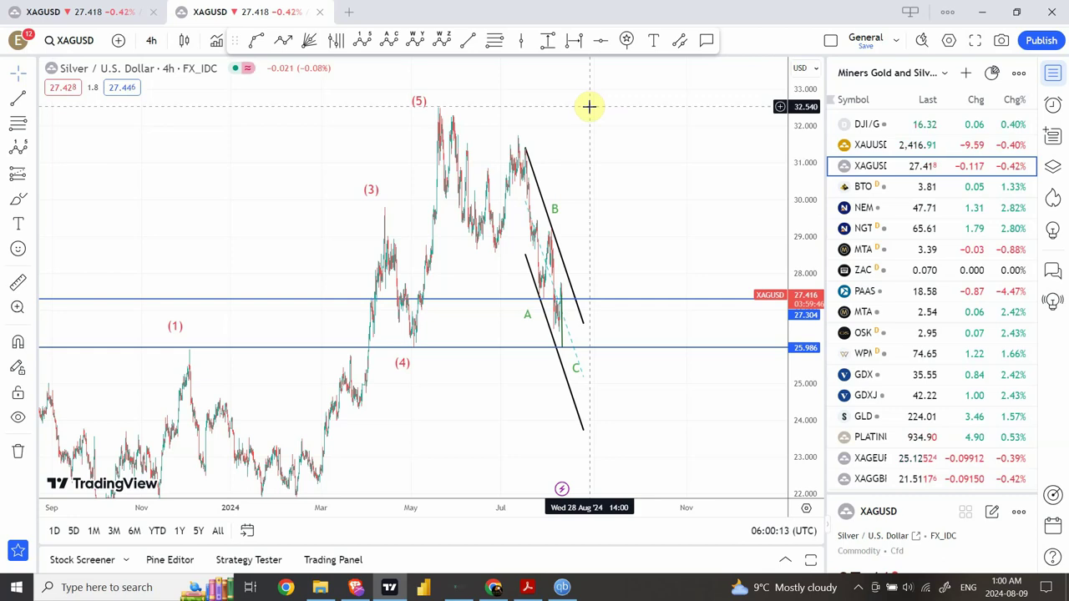
pyautogui.keyDown('shift'); pyautogui.click(562, 292); pyautogui.keyUp('shift')
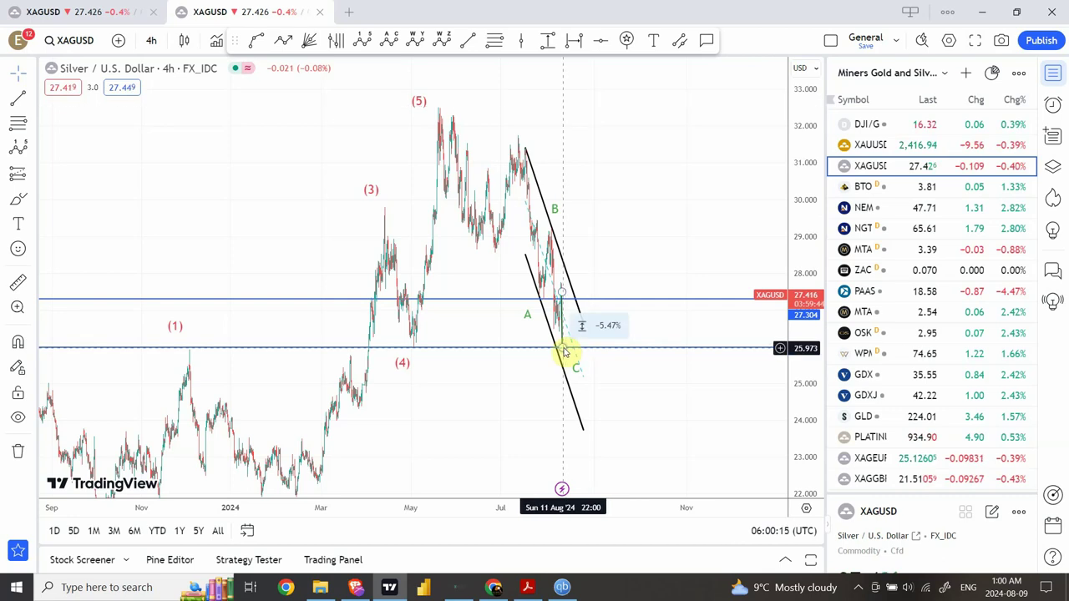
pyautogui.click(564, 351)
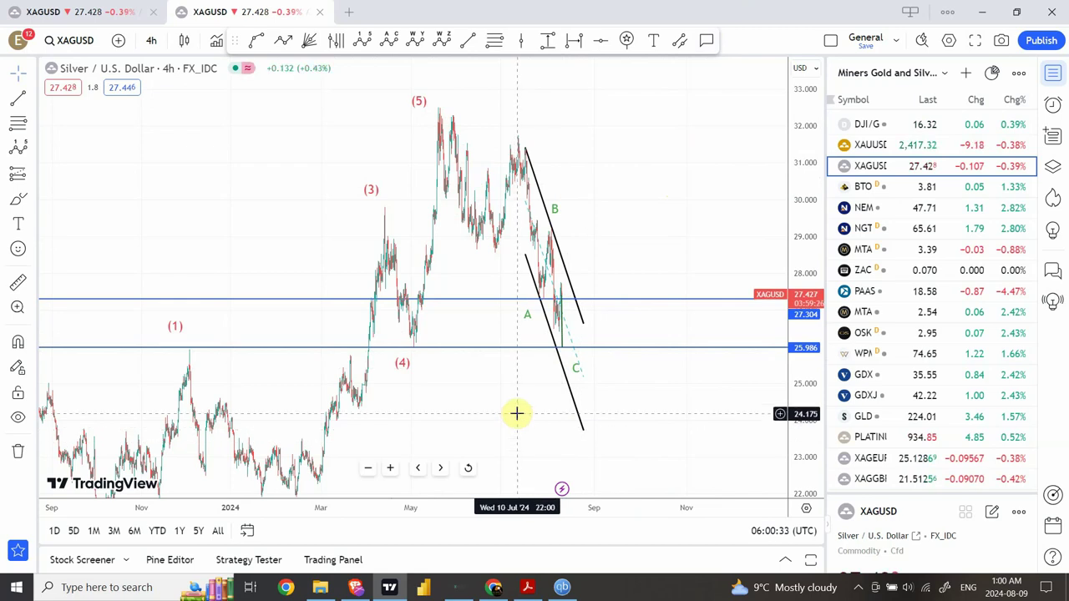
pyautogui.moveTo(517, 409); pyautogui.dragTo(520, 367)
pyautogui.keyDown('shift'); pyautogui.click(556, 250); pyautogui.keyUp('shift')
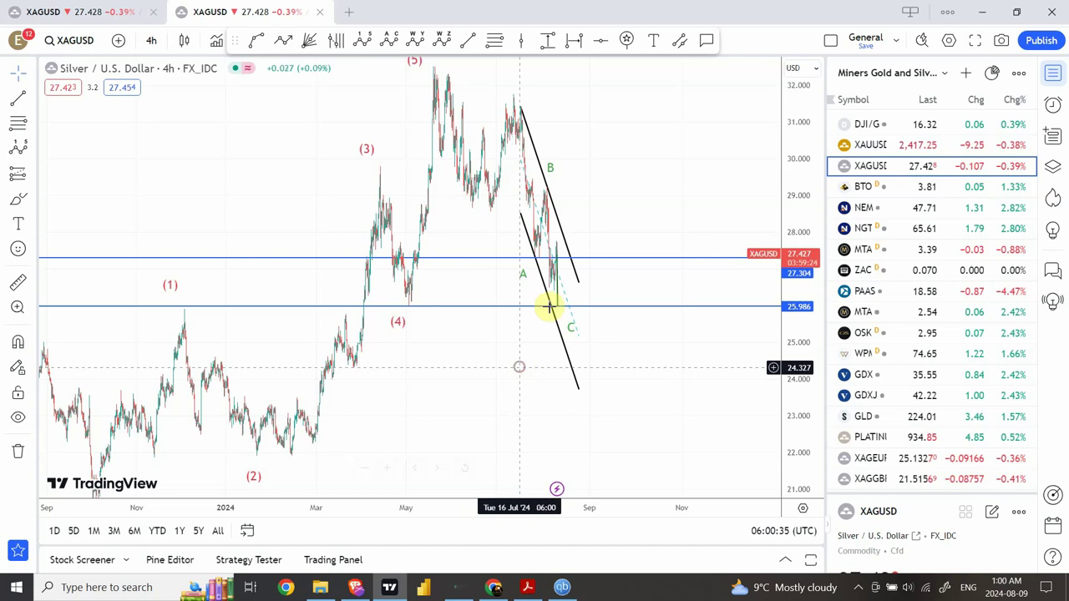
pyautogui.click(559, 307)
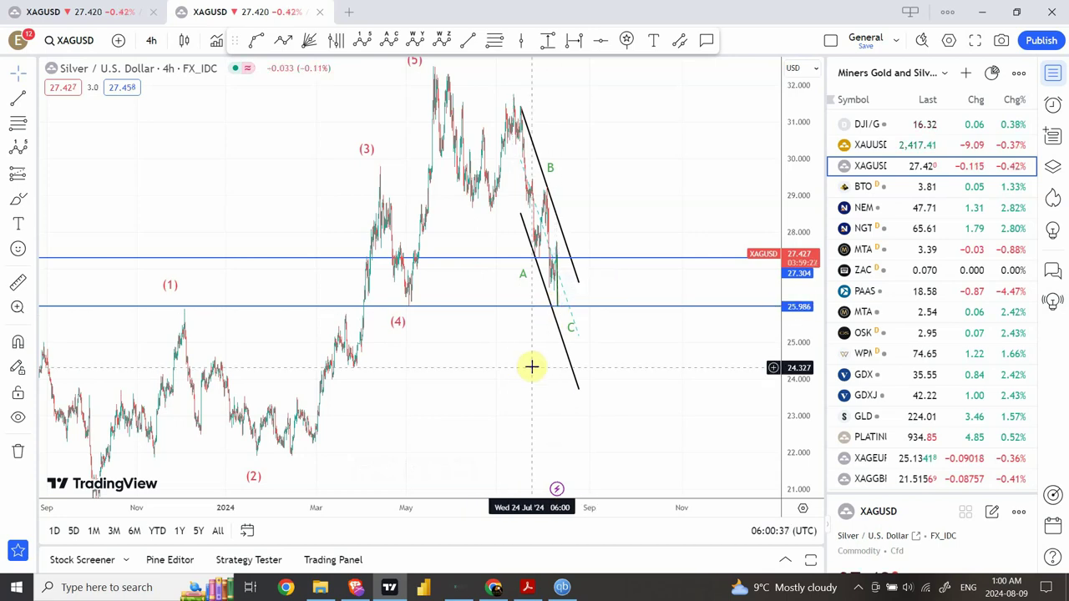
pyautogui.keyDown('shift'); pyautogui.click(558, 309); pyautogui.keyUp('shift')
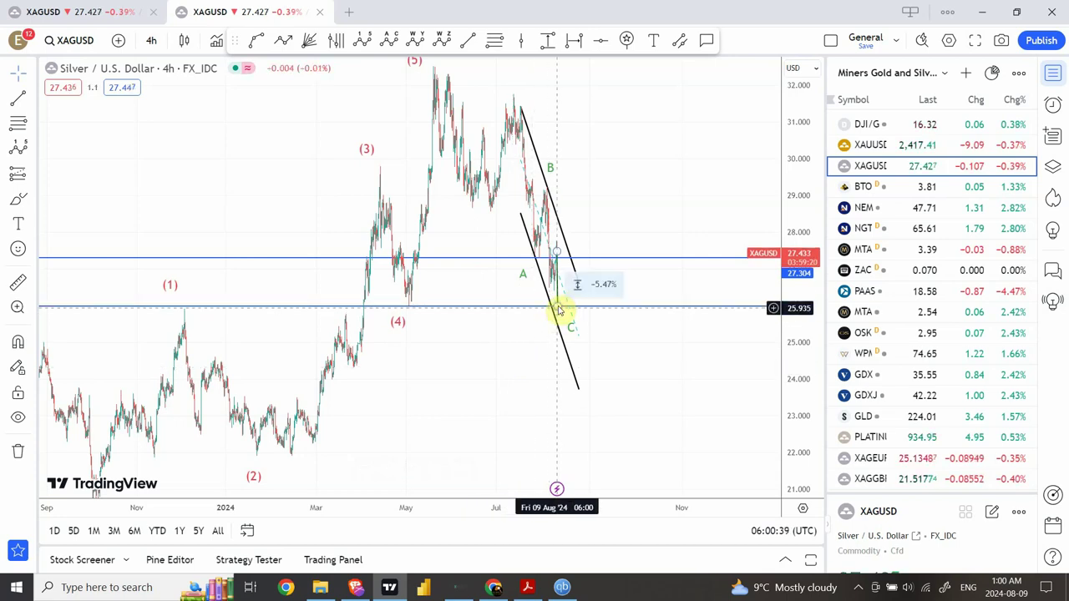
pyautogui.click(576, 224)
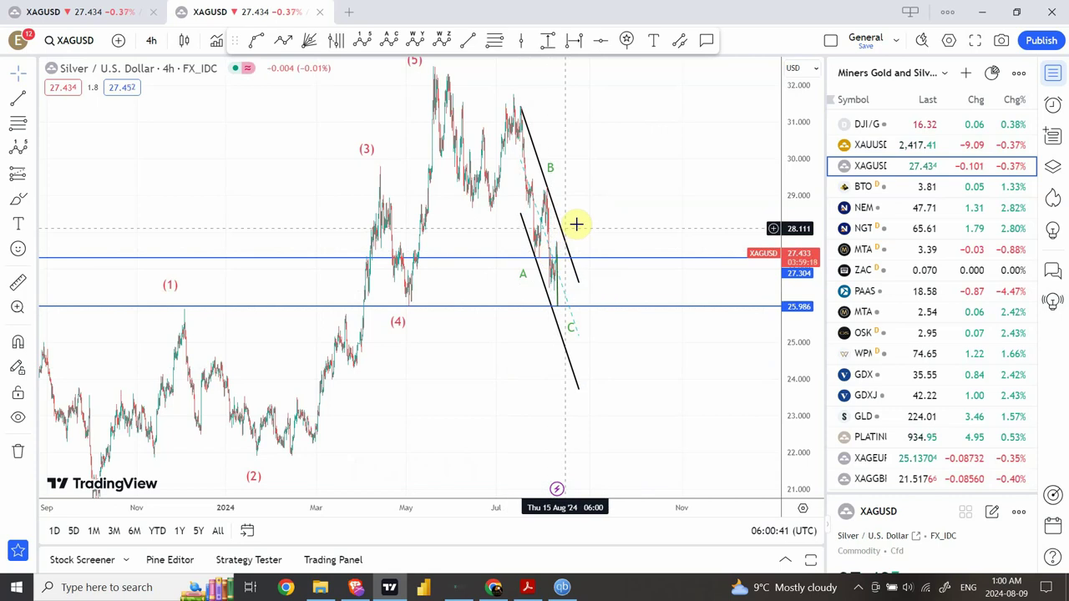